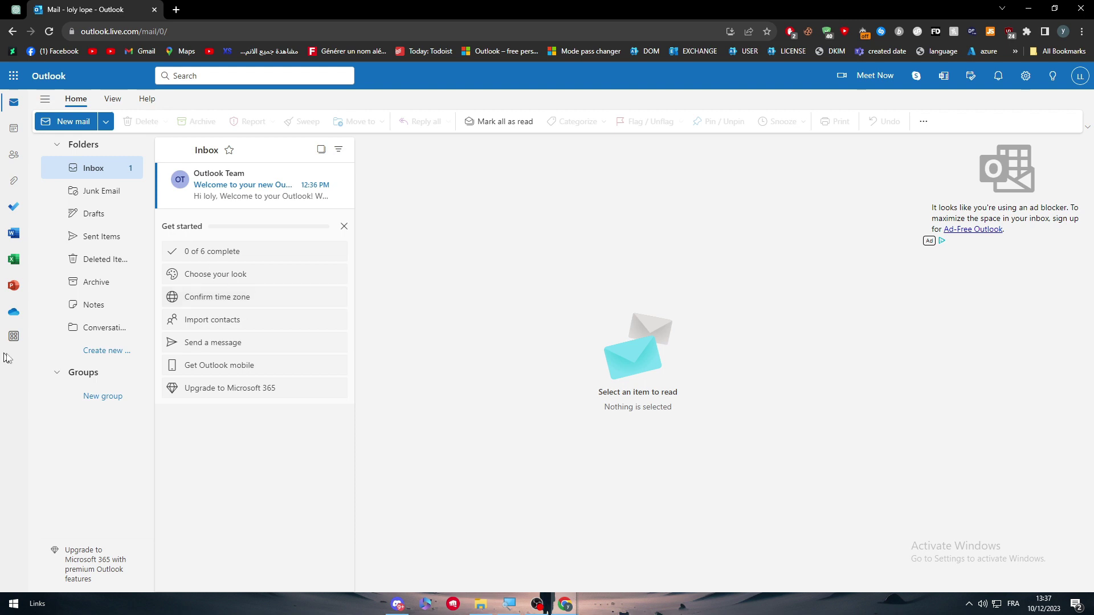
# Open Outlook's empty People page and bring up the Microsoft 365 app launcher.
pyautogui.click(13, 336)
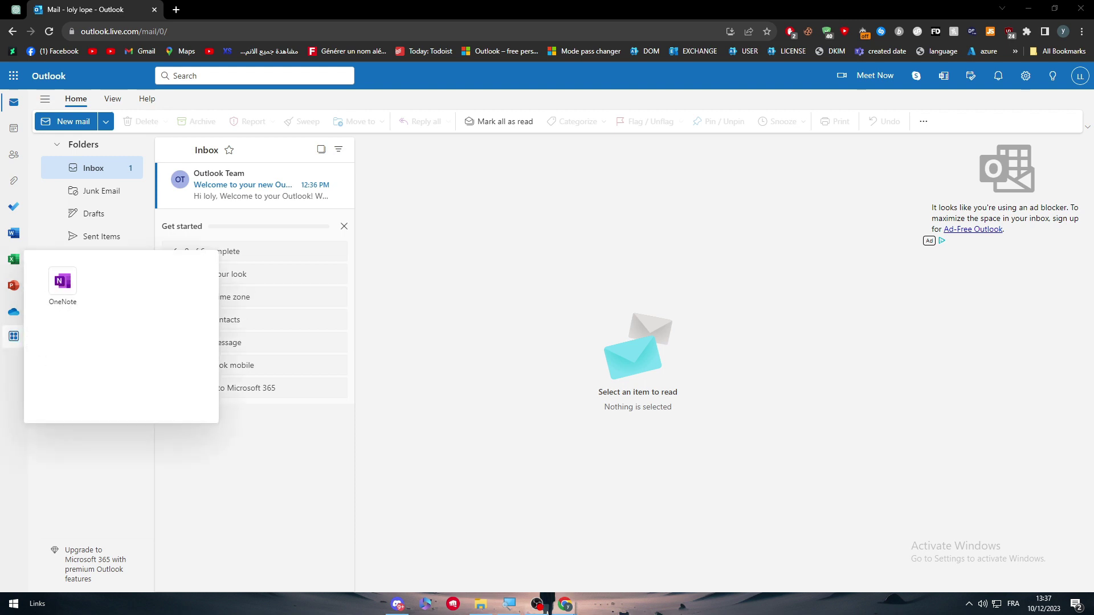
pyautogui.click(19, 159)
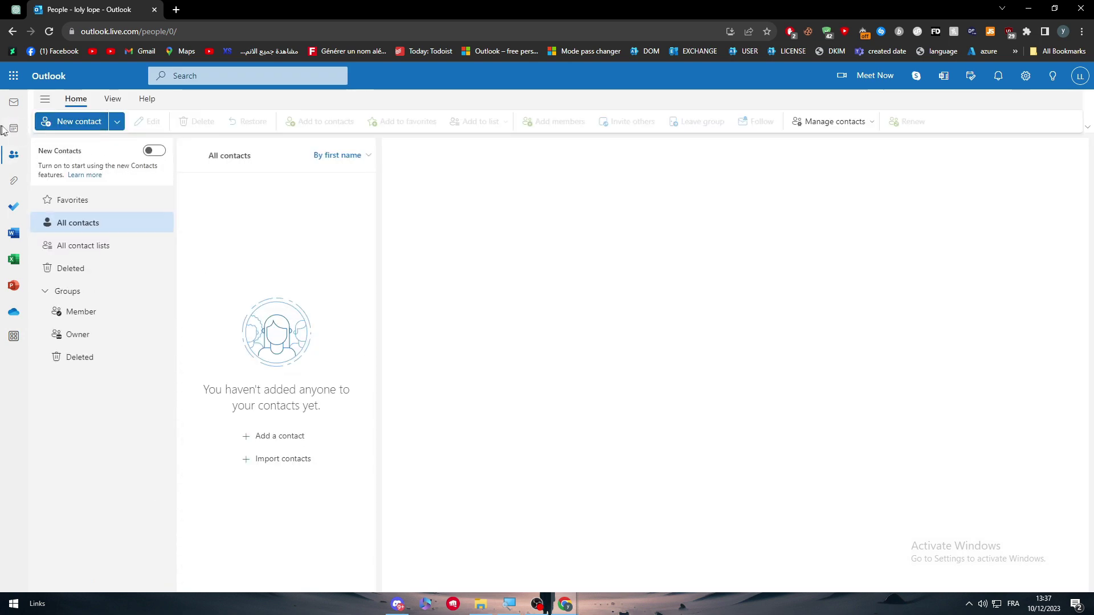
pyautogui.click(13, 76)
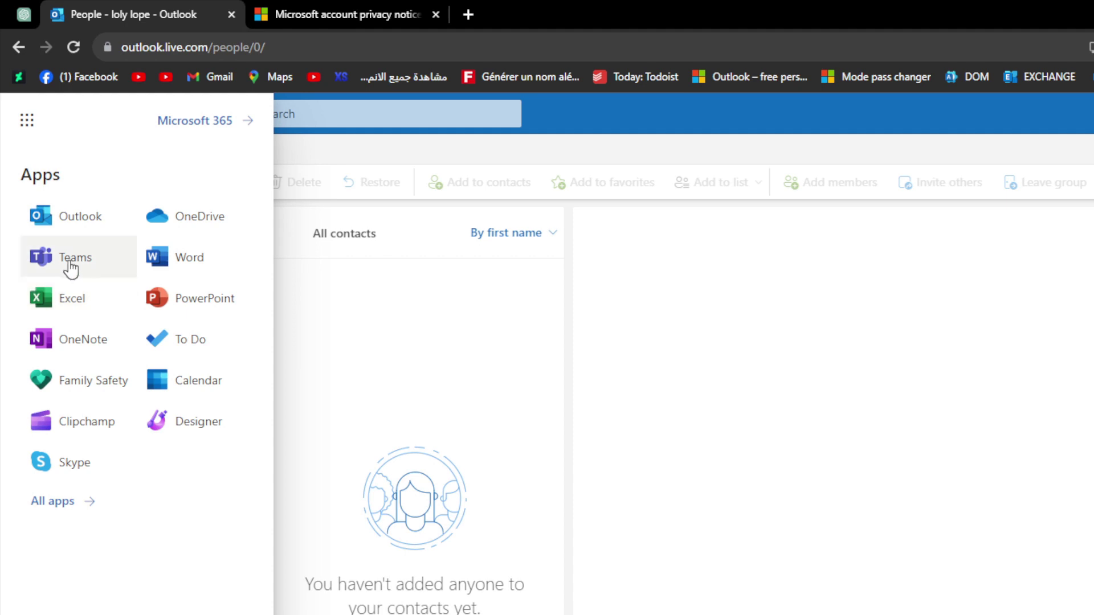
# Launch Teams from the app list, accept the account notice and confirm the welcome profile.
pyautogui.click(744, 407)
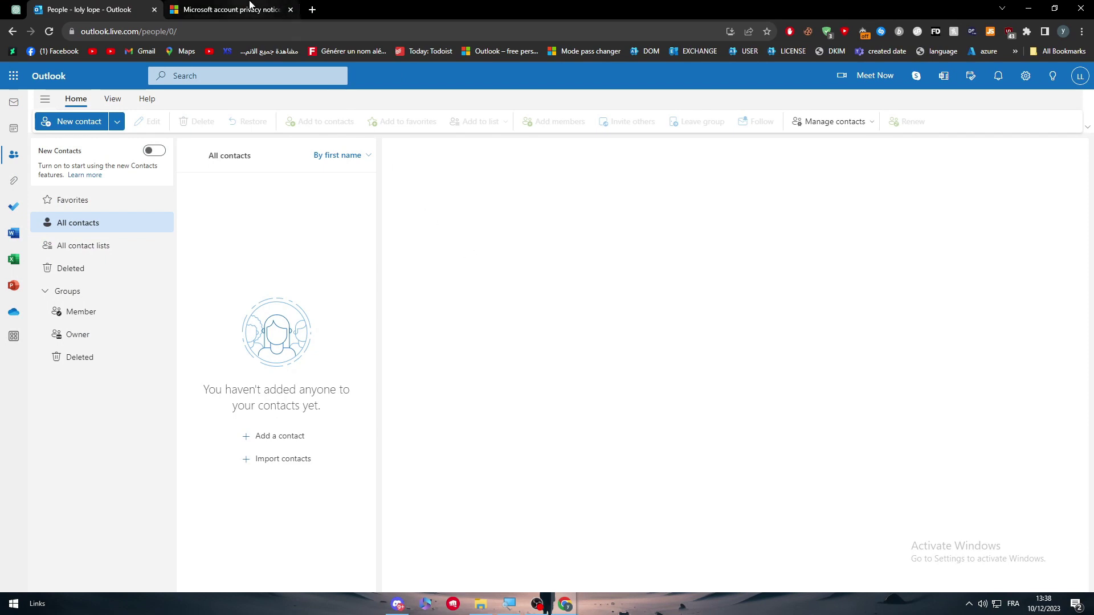
pyautogui.click(367, 14)
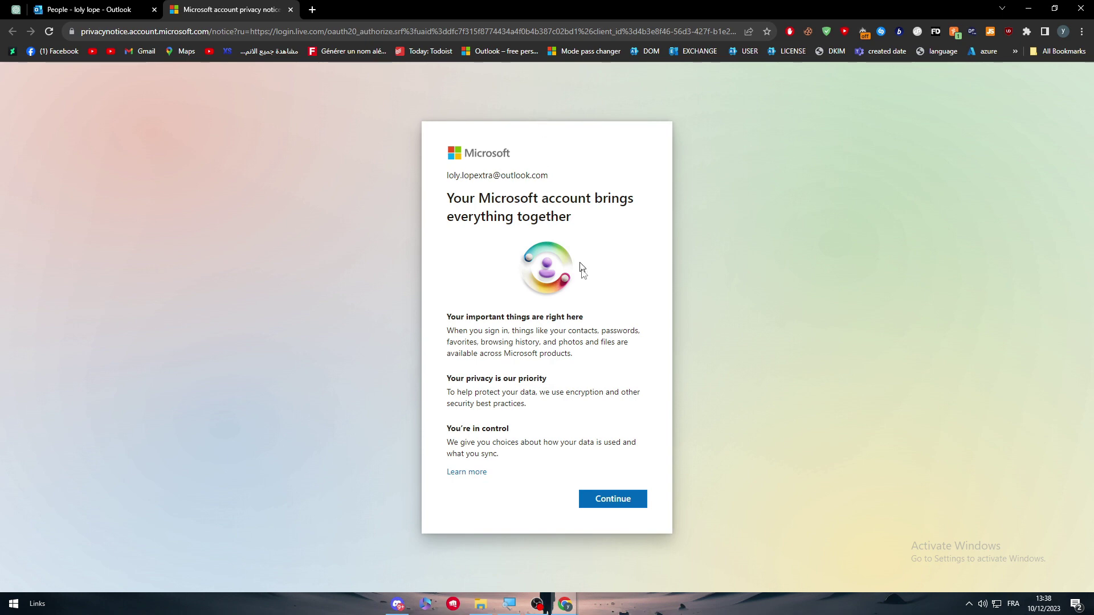
pyautogui.click(633, 499)
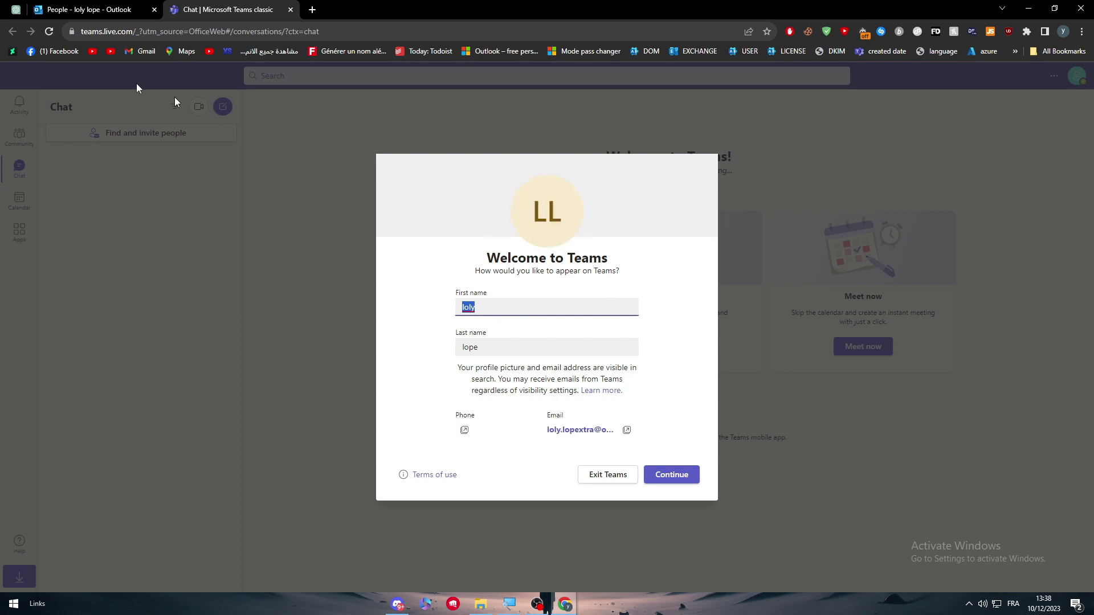
pyautogui.click(686, 483)
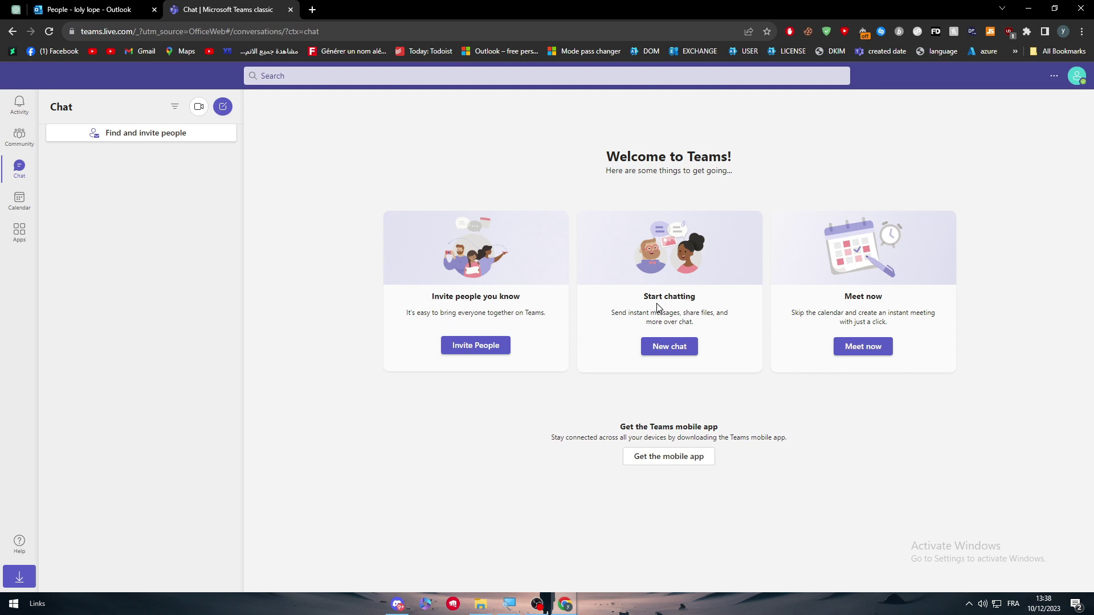
# Start a new chat, dismiss the settings tip, then start and join a Meet now instant meeting.
pyautogui.click(672, 346)
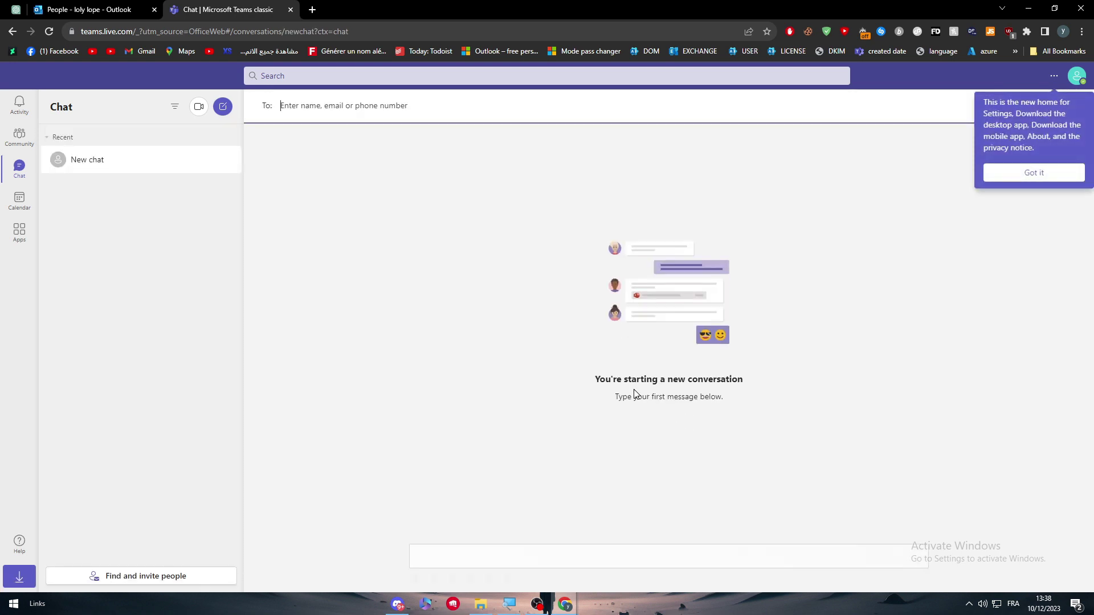
pyautogui.click(812, 162)
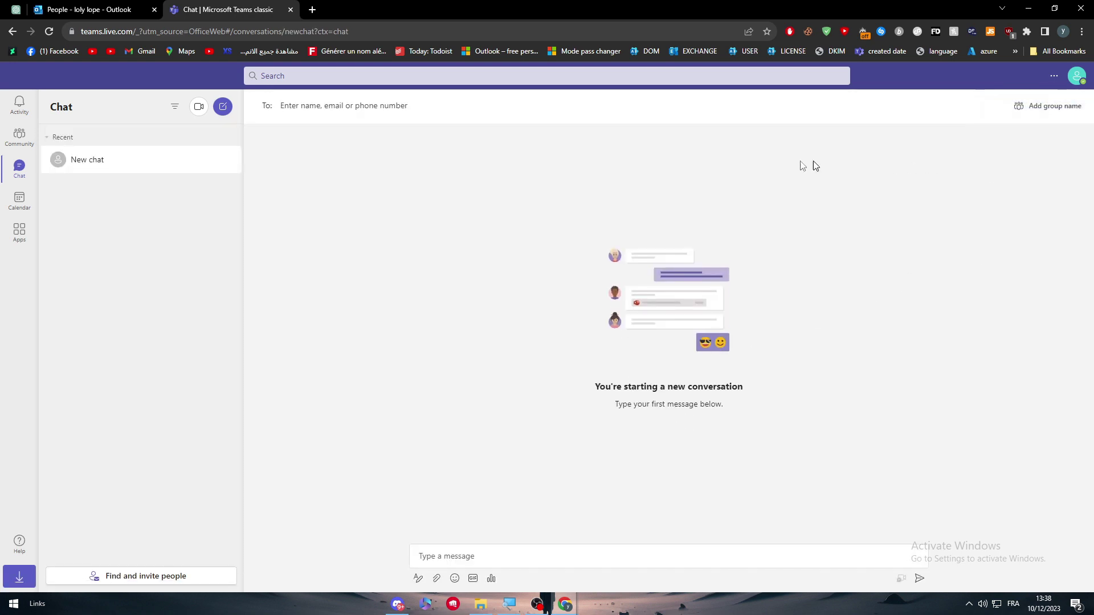
pyautogui.click(200, 108)
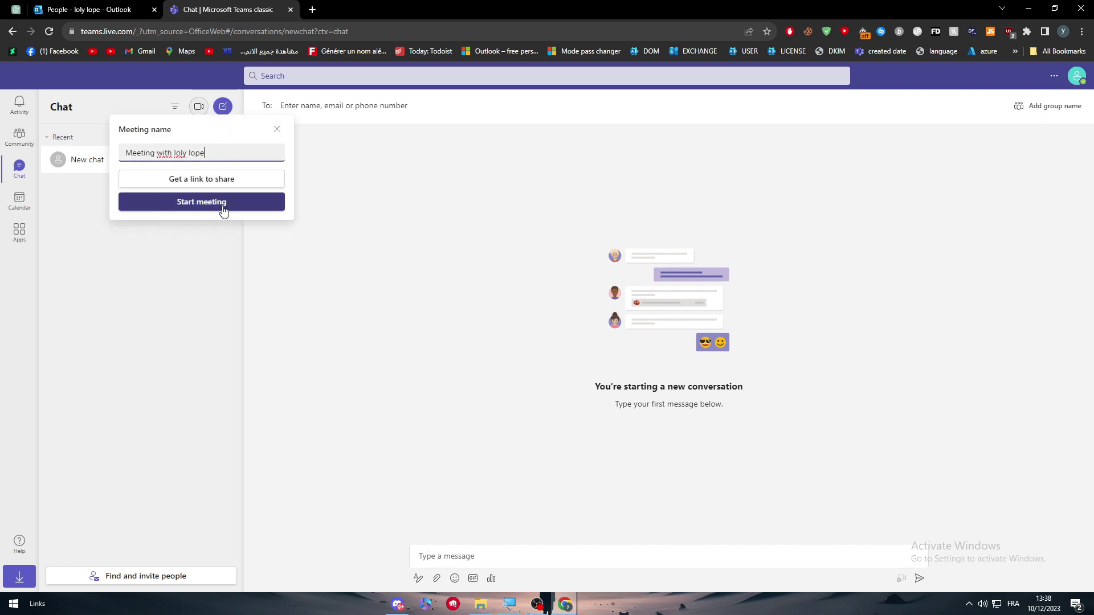
pyautogui.click(183, 209)
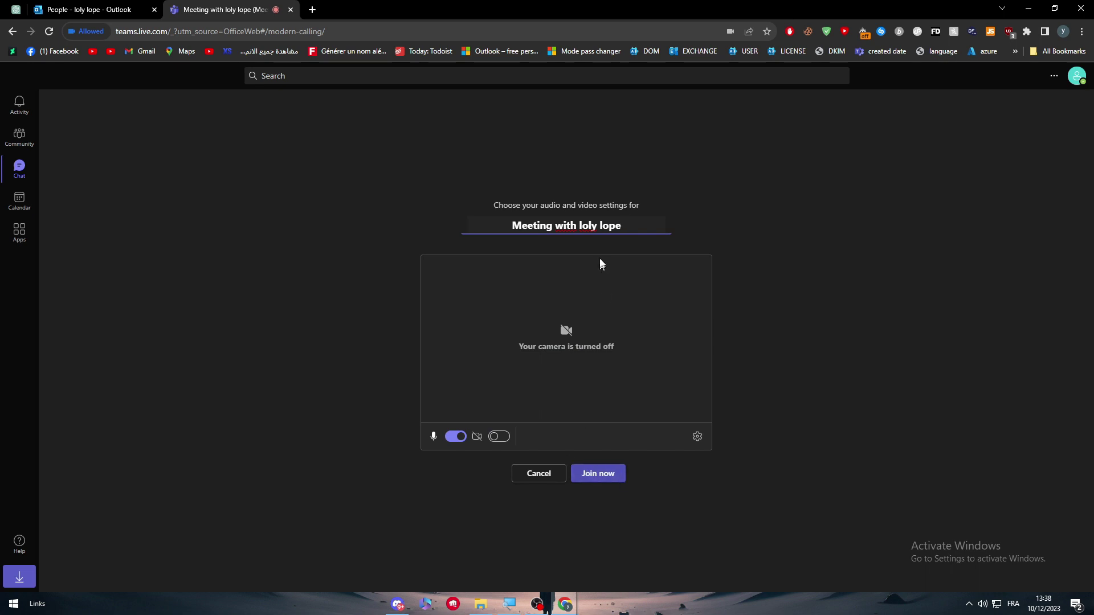
pyautogui.click(591, 478)
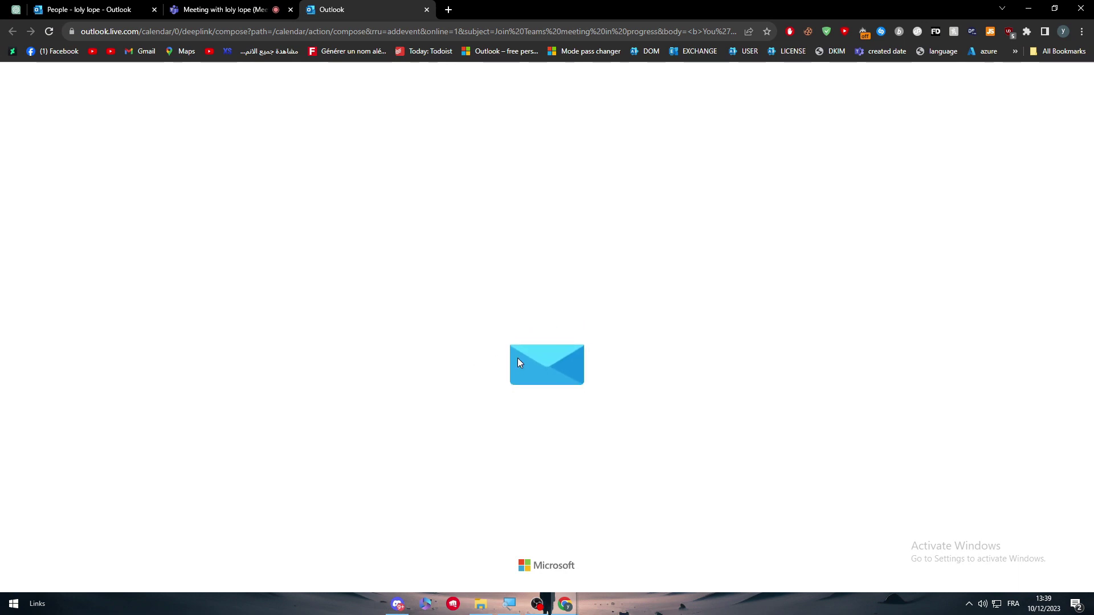
# Move between the Outlook tabs to reach the mail inbox.
pyautogui.click(97, 7)
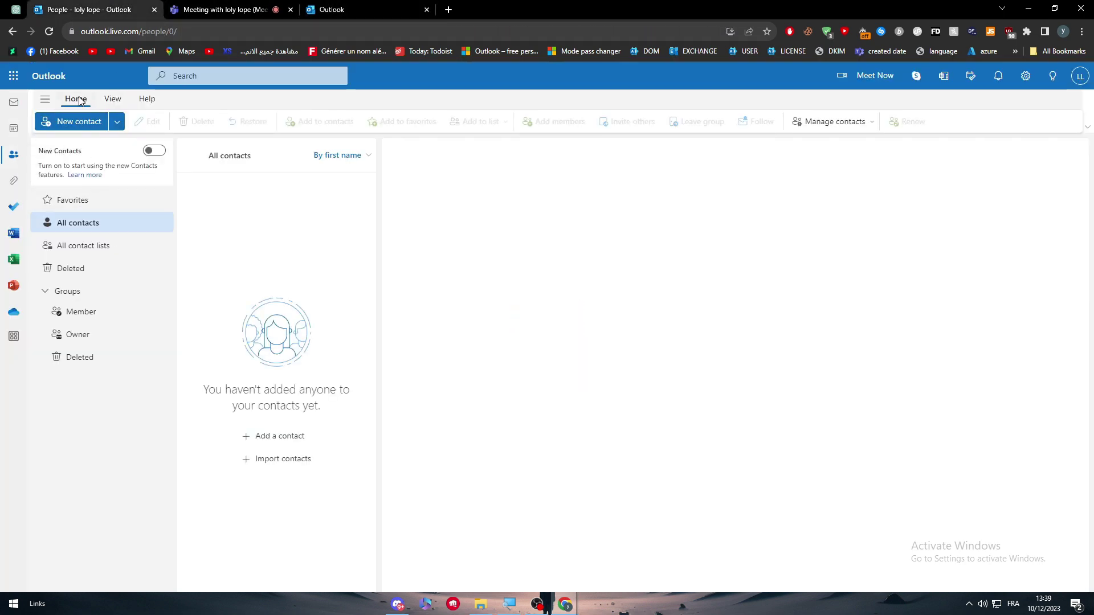
pyautogui.click(14, 102)
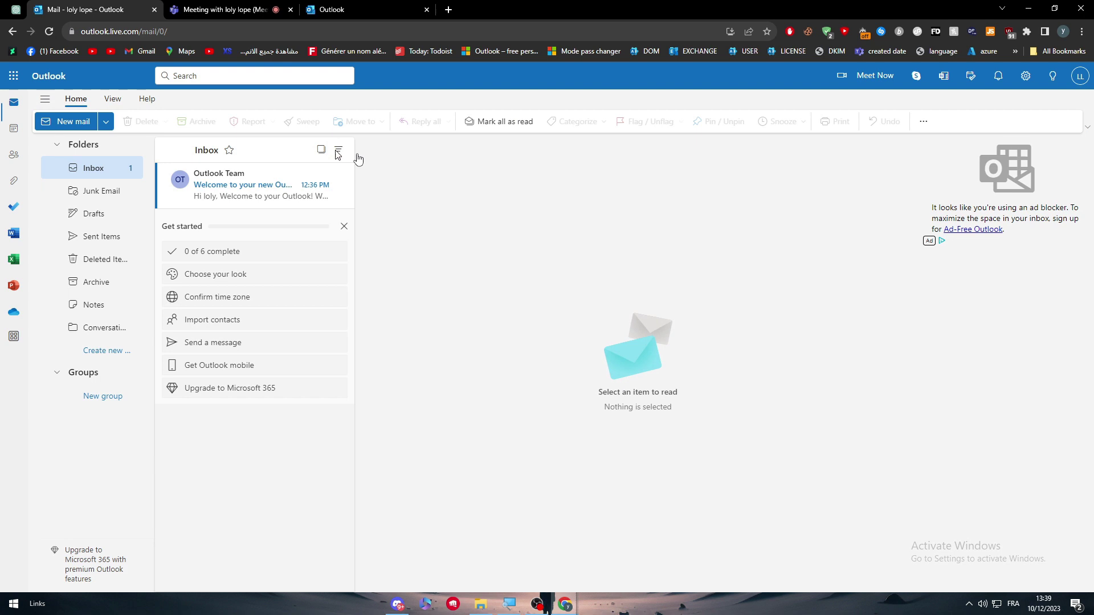
pyautogui.click(376, 8)
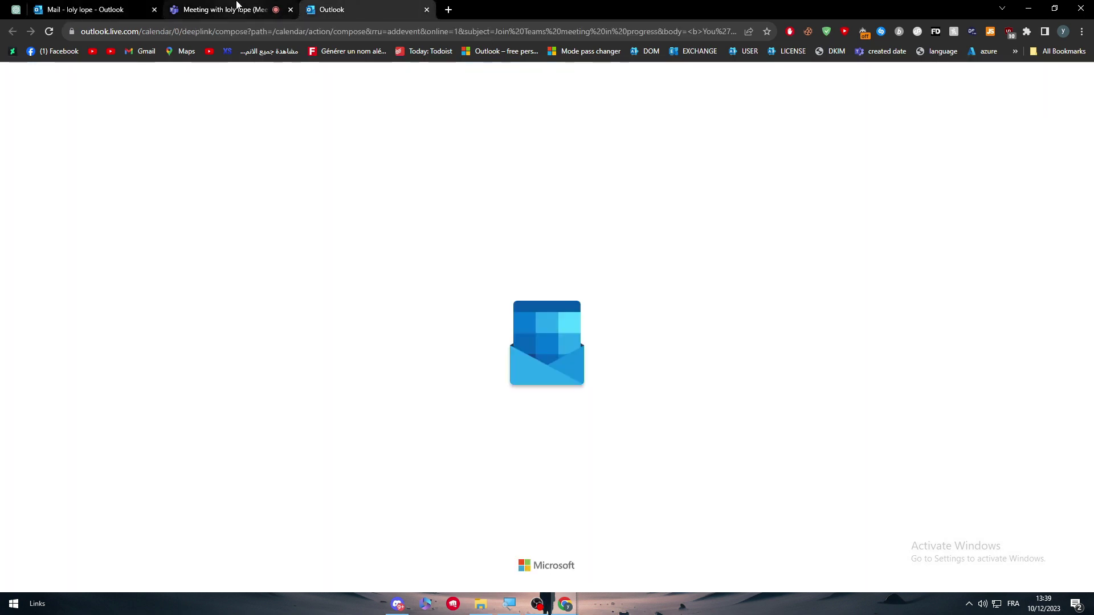
pyautogui.click(128, 10)
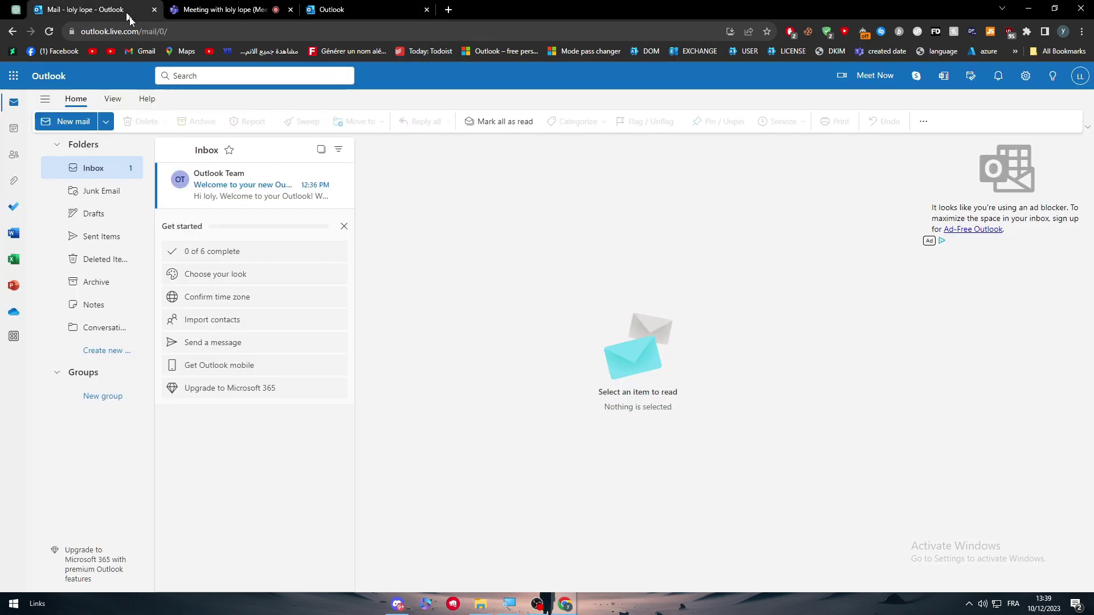
# Read the Outlook Team welcome email and dismiss the Get started checklist.
pyautogui.click(246, 195)
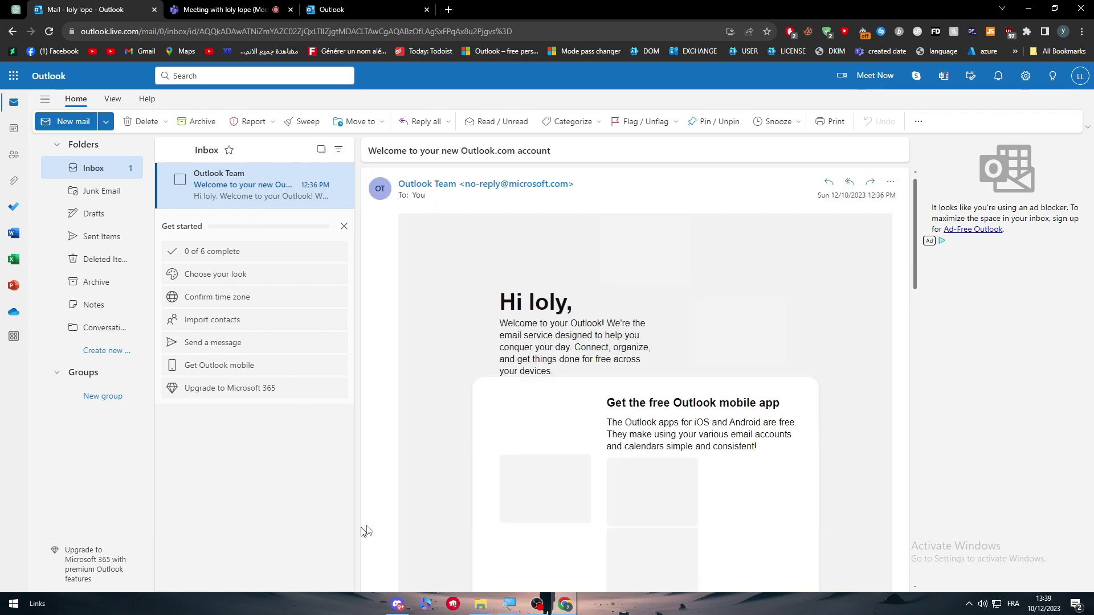
pyautogui.scroll(-15, 507, 502)
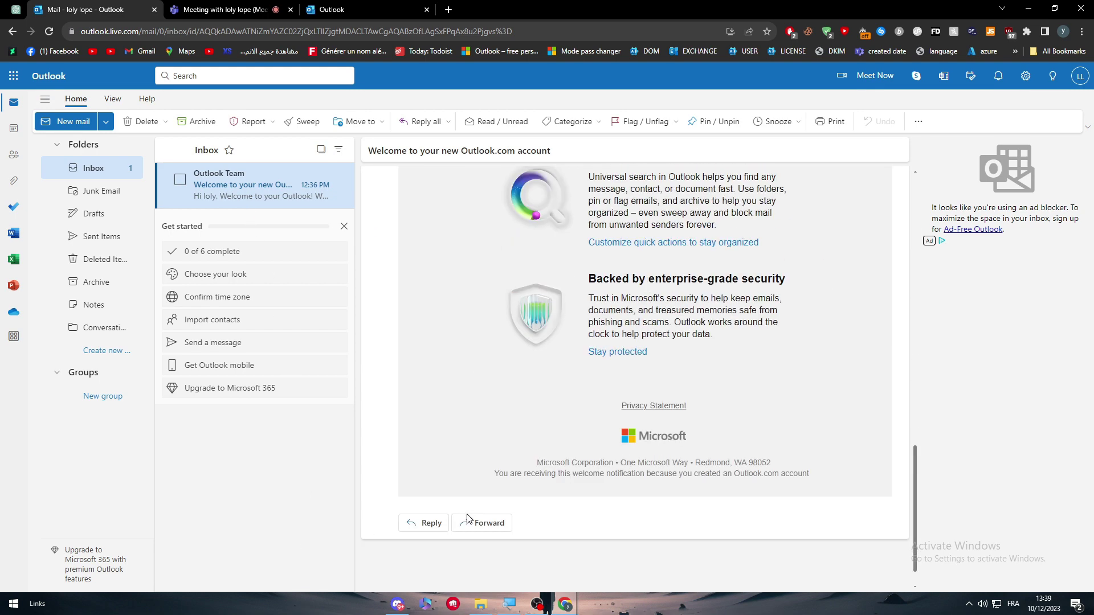
pyautogui.scroll(15, 467, 516)
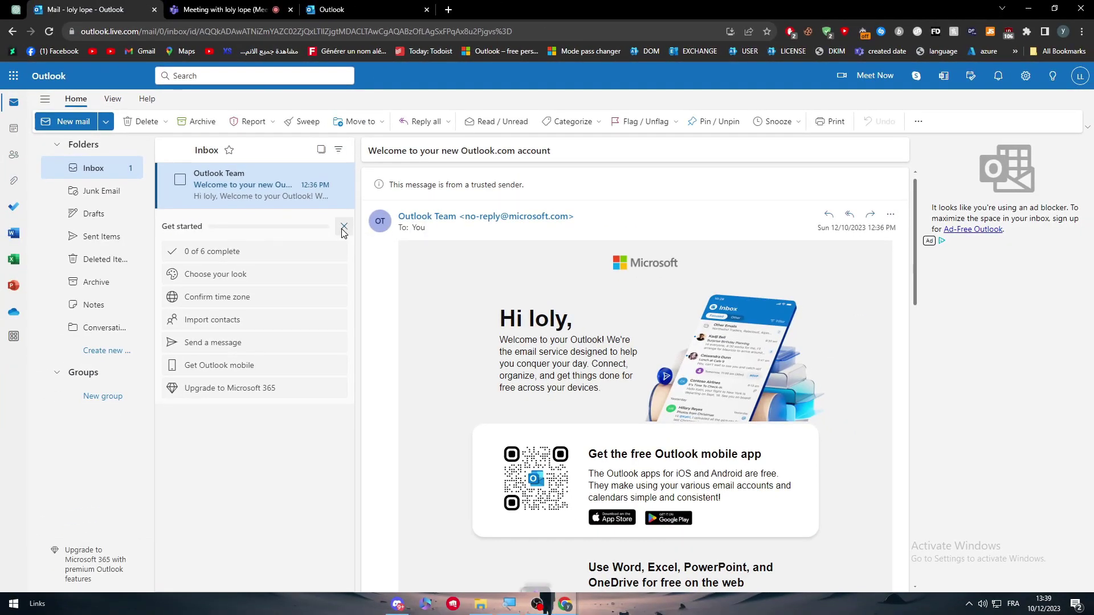
pyautogui.click(102, 169)
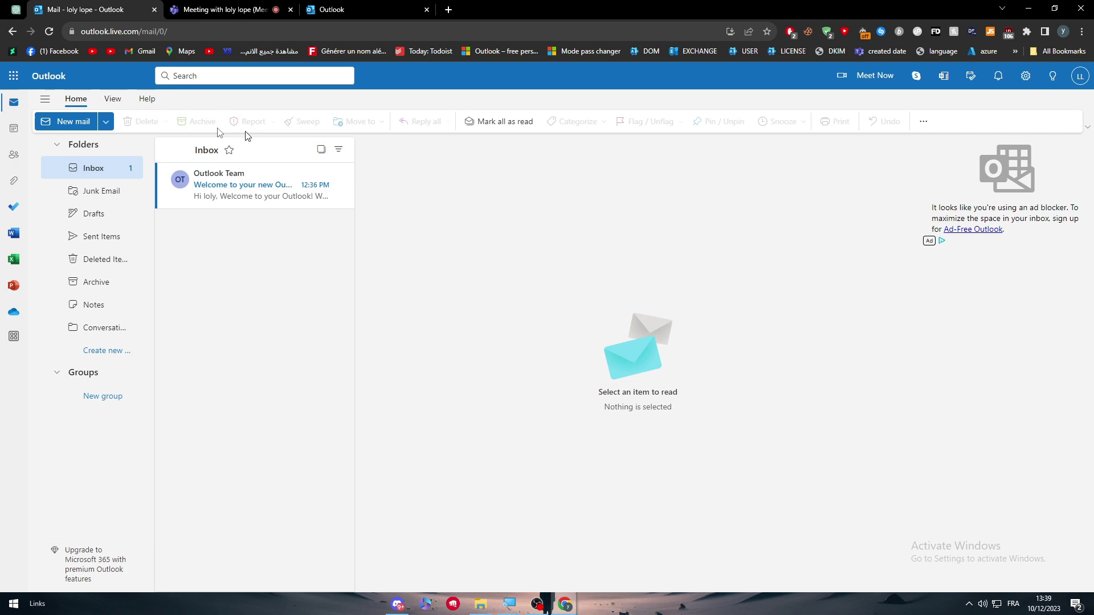
# In the Teams meeting chat, send the messages EAZEAZ, ZAEAZE and EZAEAZ.
pyautogui.click(209, 8)
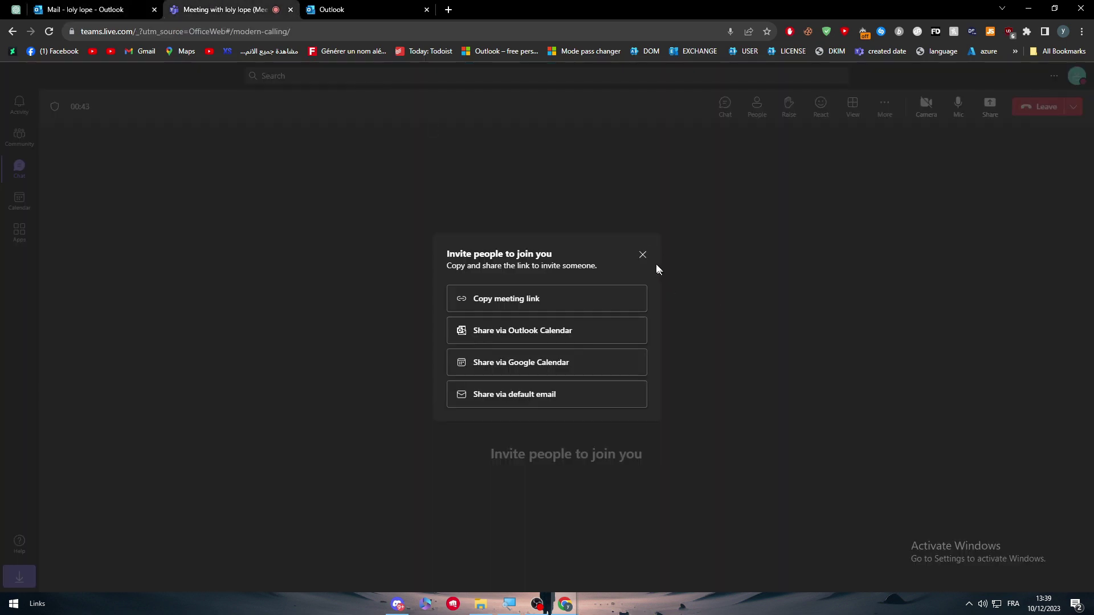
pyautogui.click(644, 251)
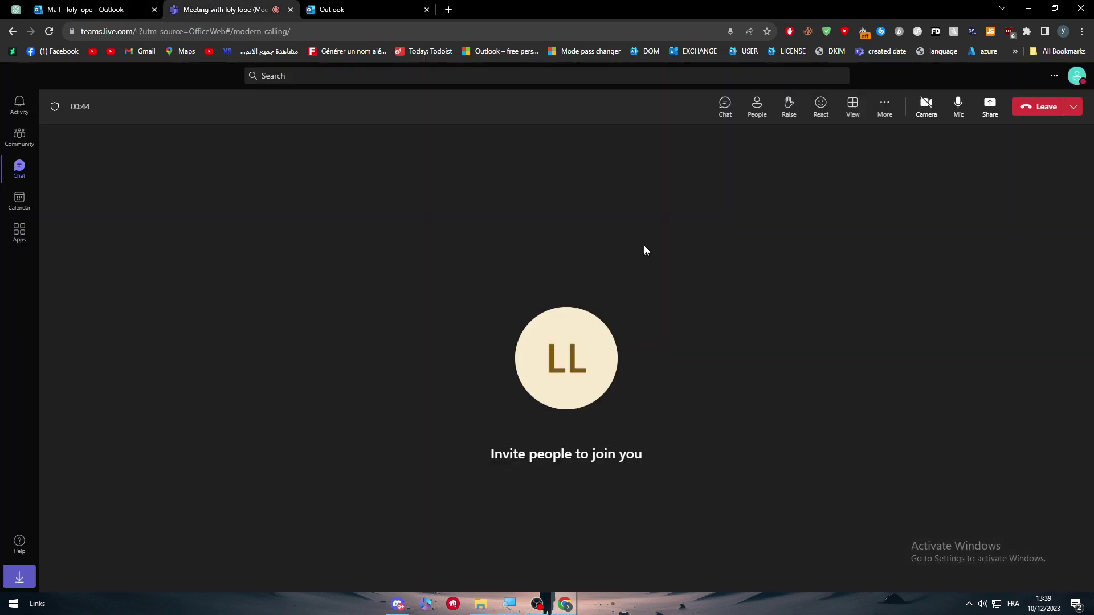
pyautogui.click(720, 118)
pyautogui.write('EAZEAZ')
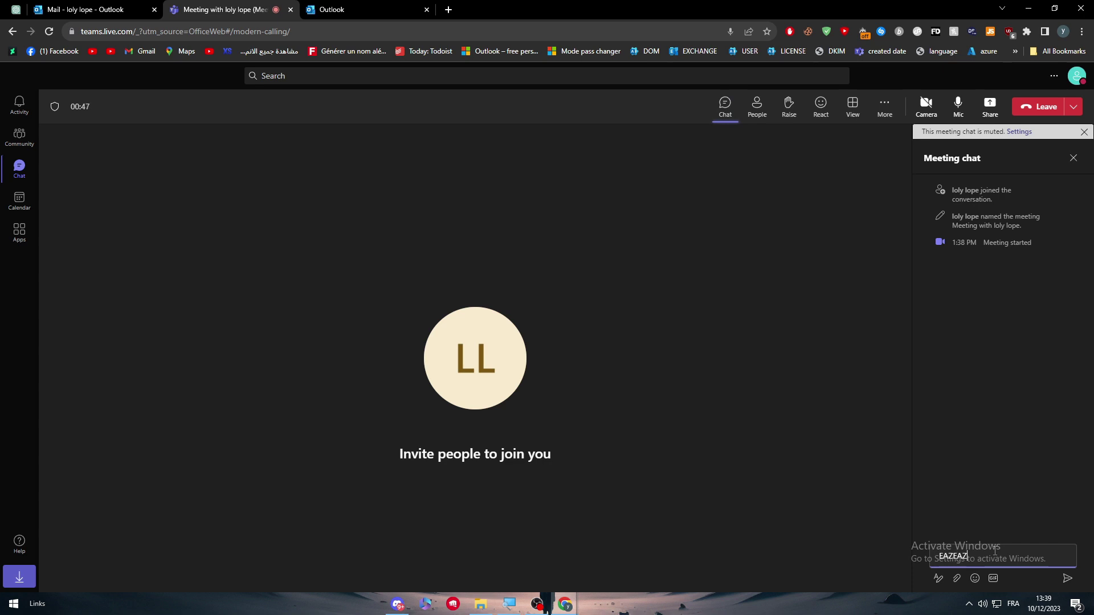
pyautogui.press('Return')
pyautogui.write('ZAEAZE')
pyautogui.press('Return')
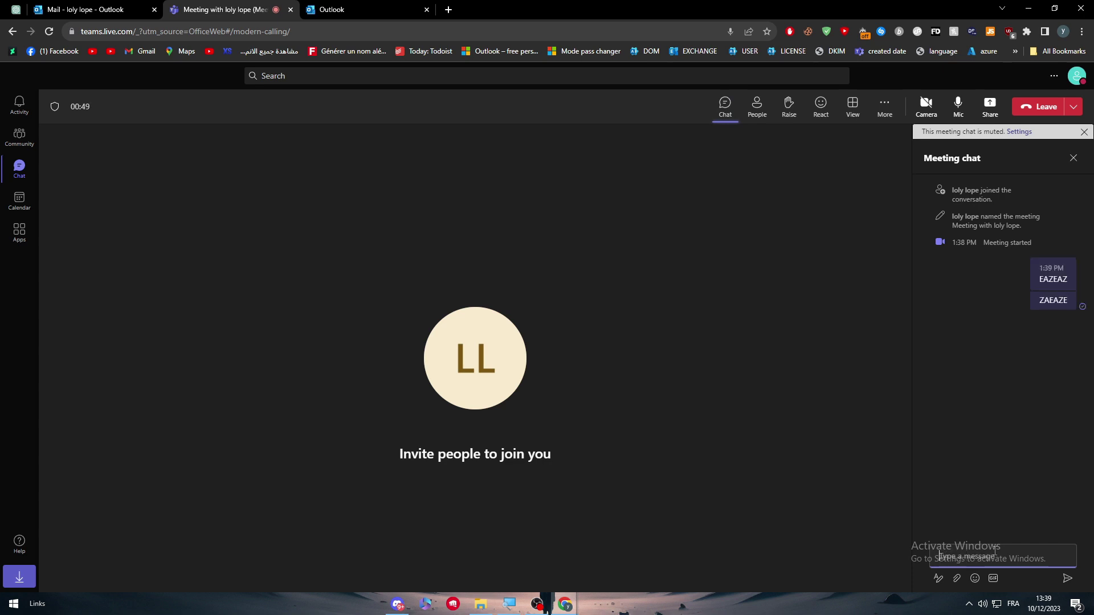
pyautogui.write('EZAEAZ')
pyautogui.press('Return')
# Go to Communities, move the meeting mini-window right and close the mobile app prompt.
pyautogui.click(20, 137)
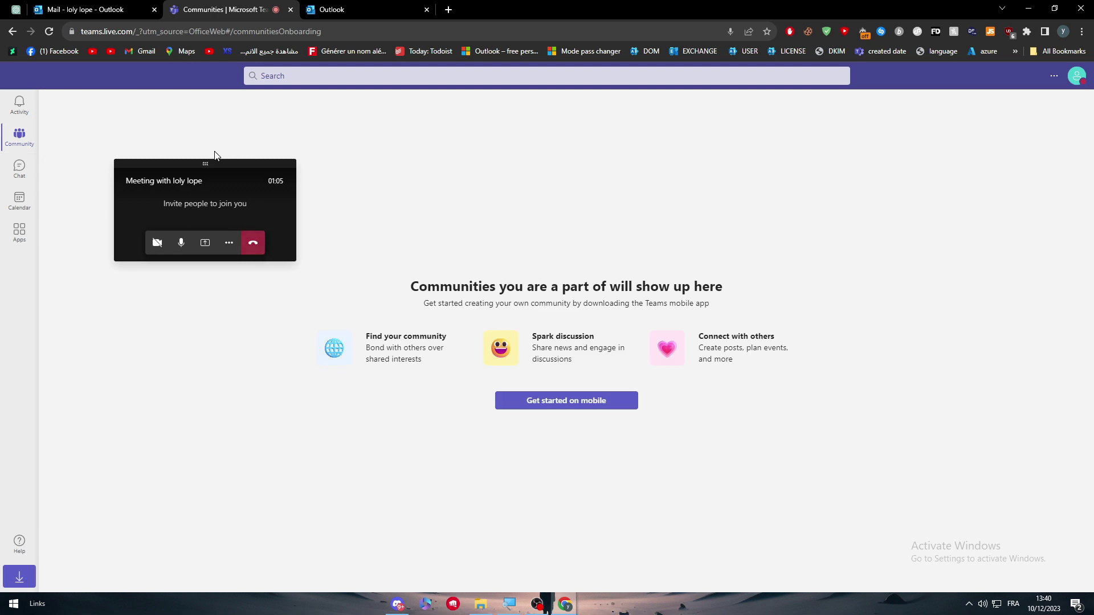
pyautogui.moveTo(222, 163); pyautogui.dragTo(937, 226)
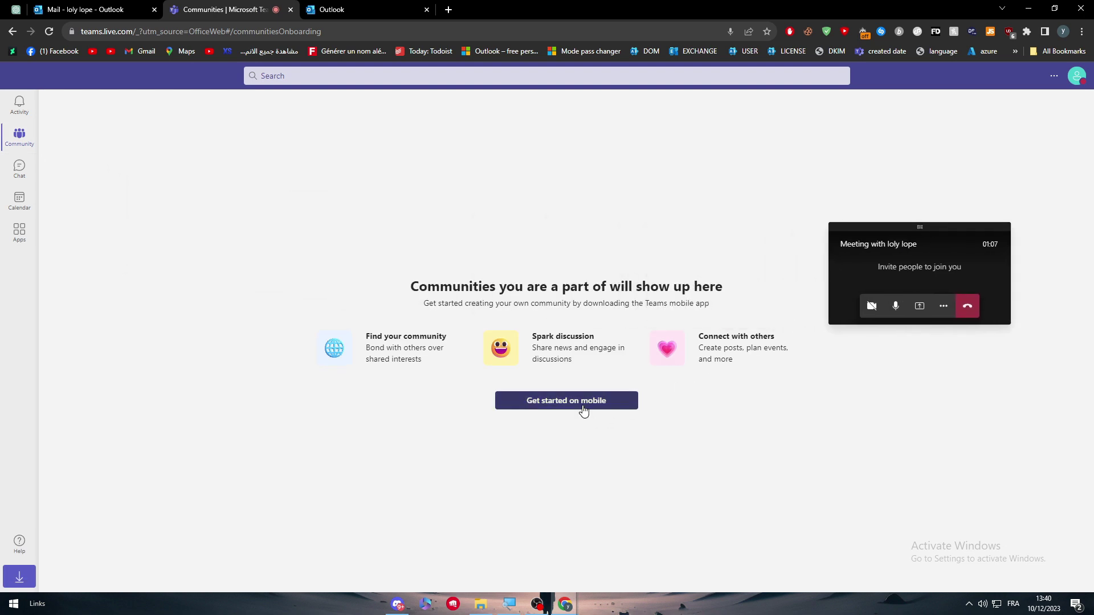
pyautogui.click(585, 405)
pyautogui.click(672, 416)
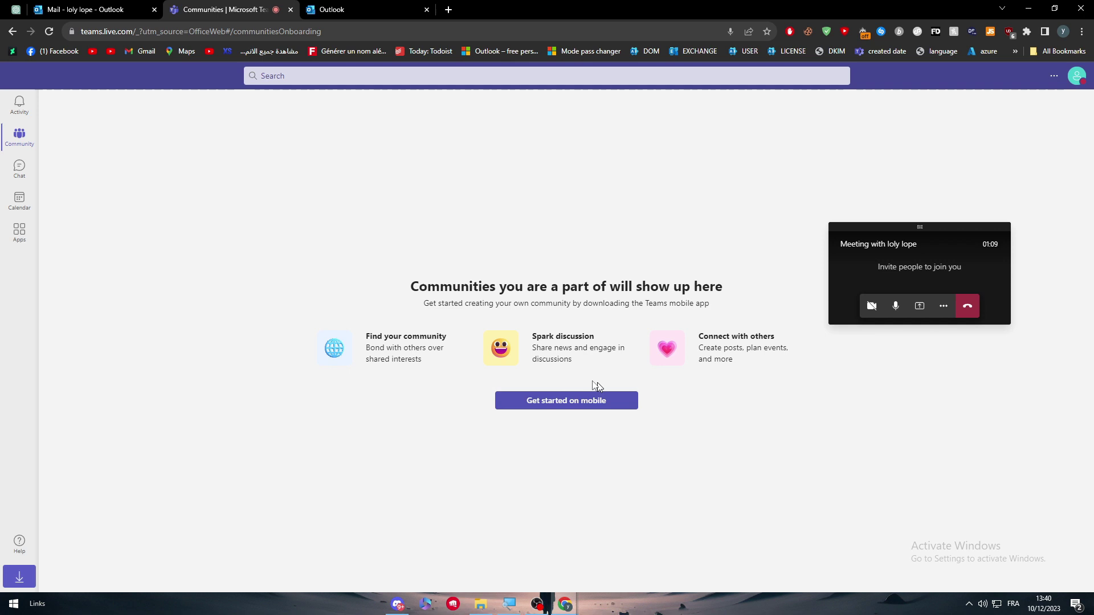
# Hang up the Teams meeting and bring the Outlook calendar tab forward.
pyautogui.click(104, 5)
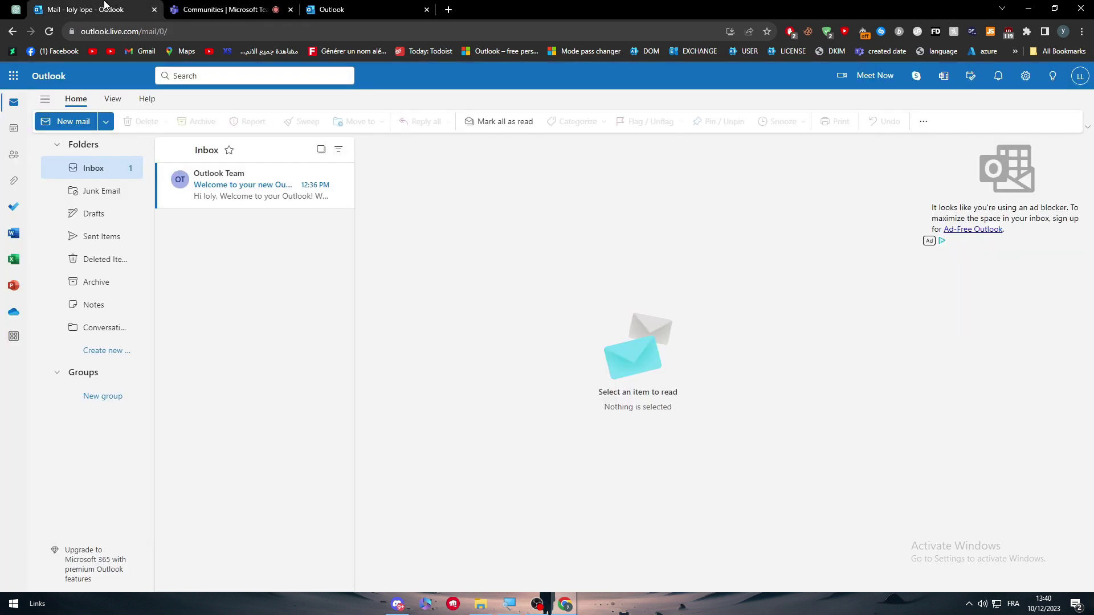
pyautogui.click(171, 5)
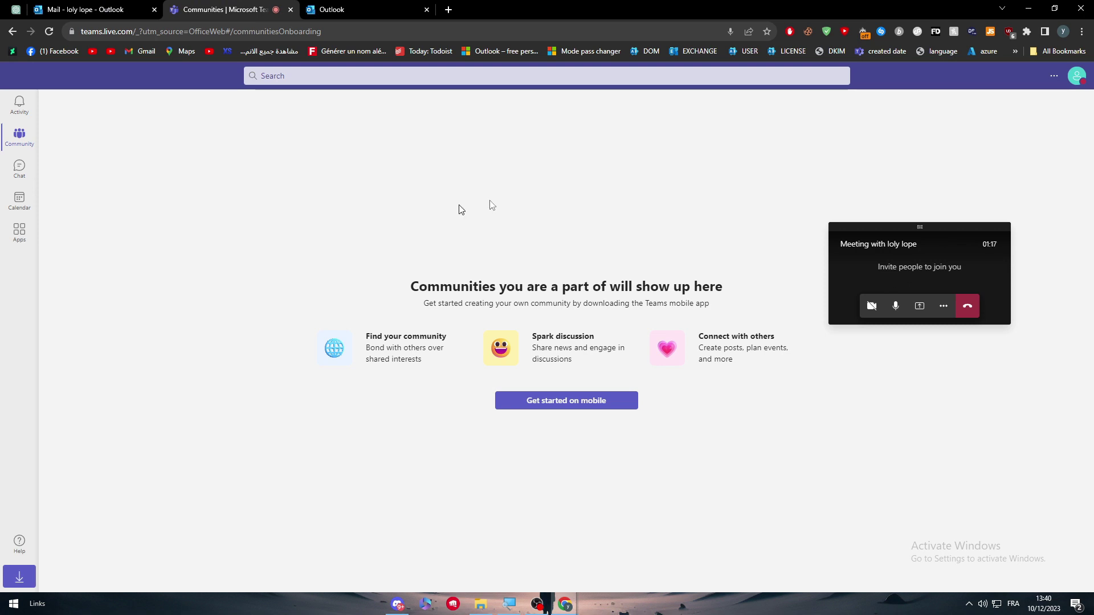
pyautogui.click(971, 307)
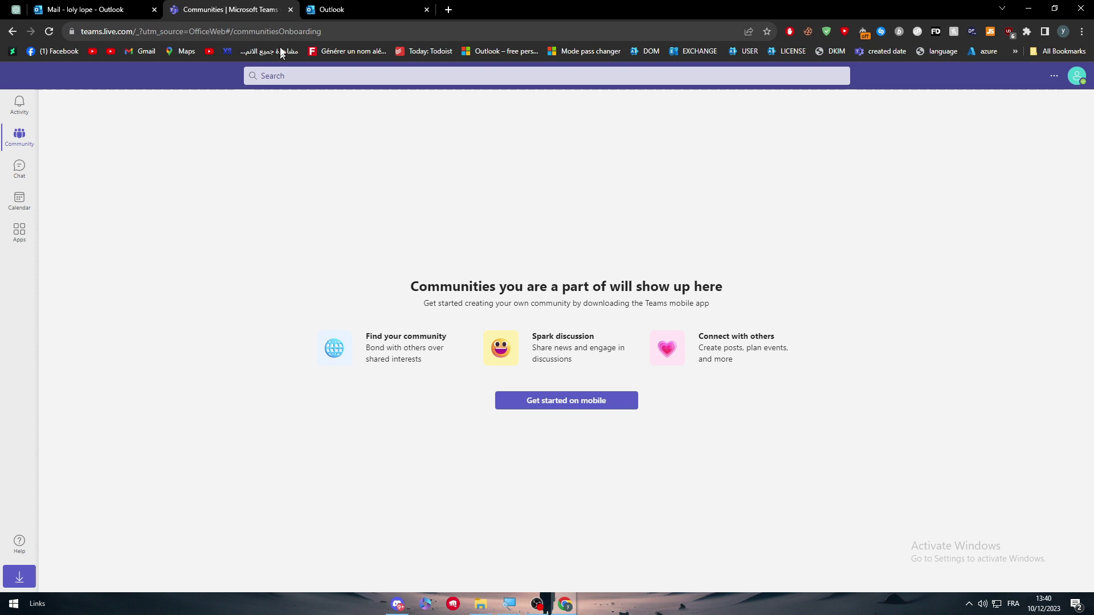
pyautogui.click(344, 9)
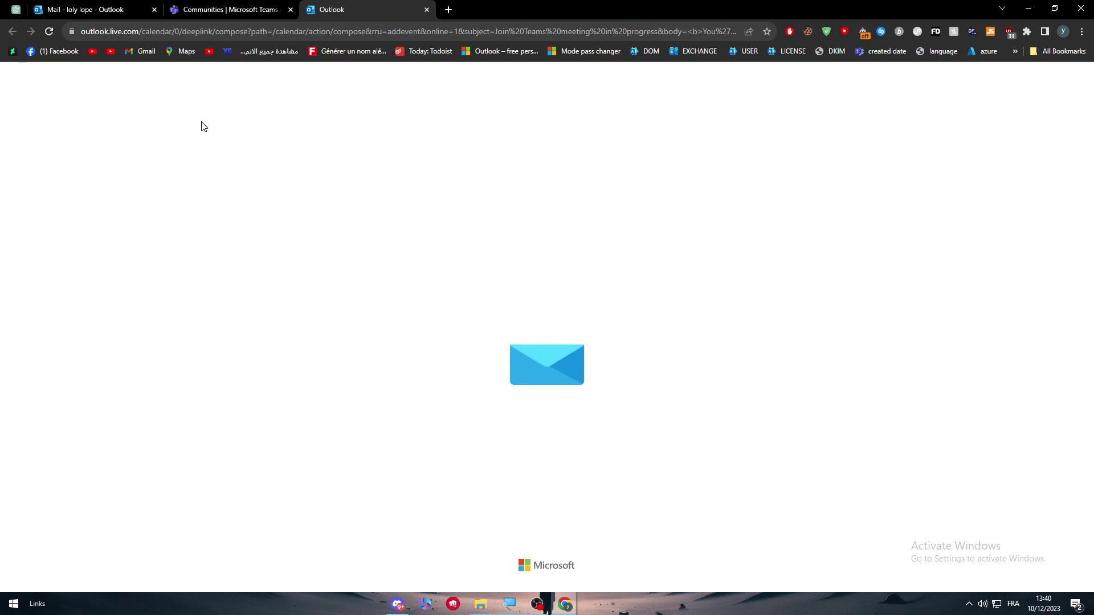
# Close the Outlook calendar tab and go to zapier in a new browser tab.
pyautogui.click(427, 10)
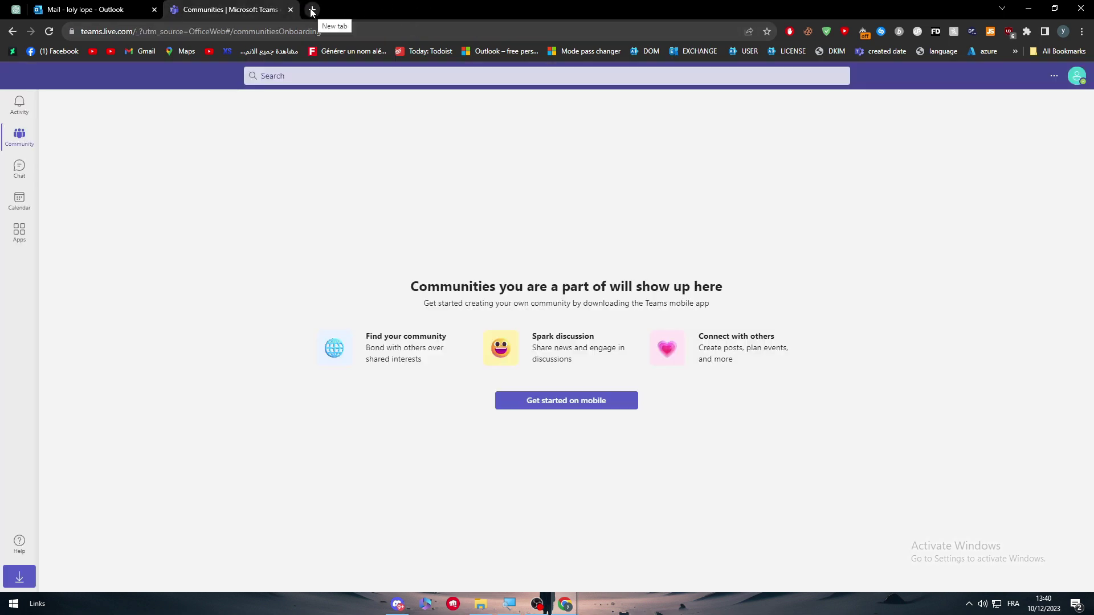
pyautogui.click(312, 10)
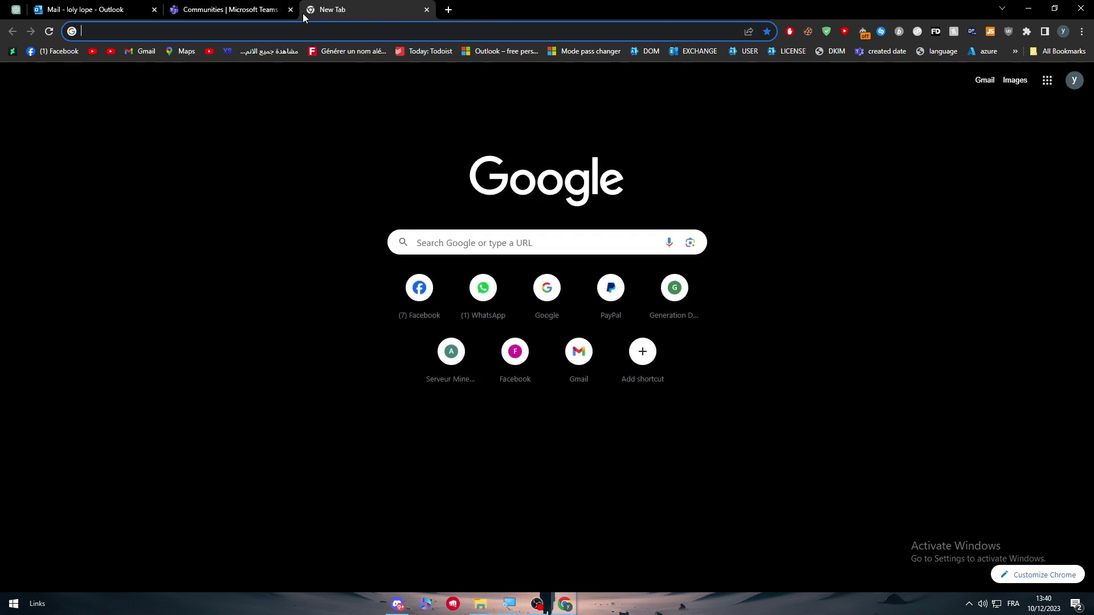
pyautogui.write('zapier')
pyautogui.press('Return')
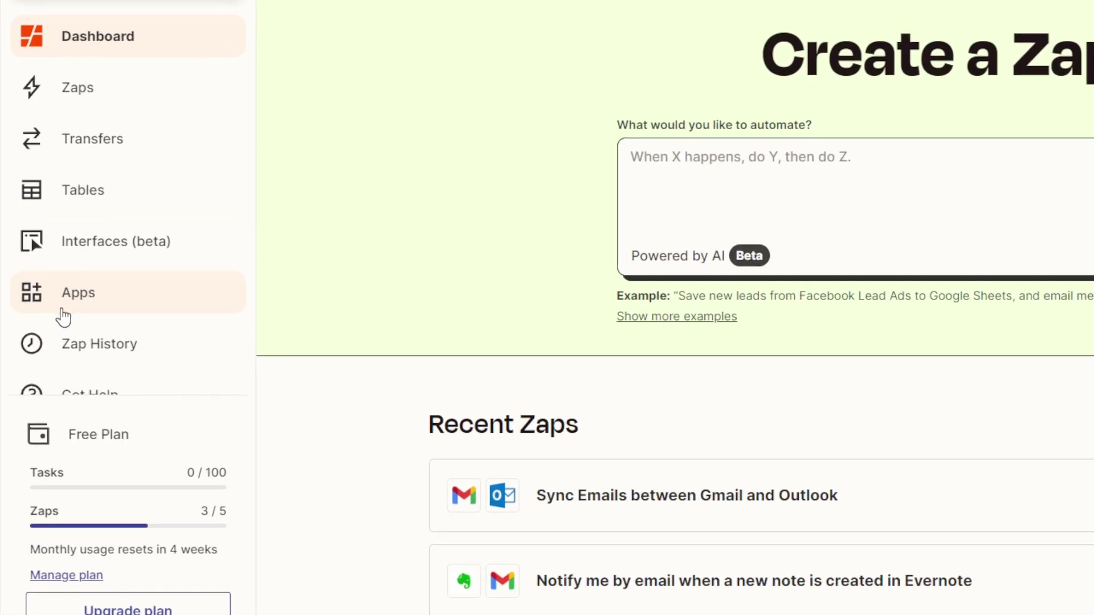
# Search Apps for OUTLOOK and connect a Microsoft Outlook account, granting Zapier access.
pyautogui.click(63, 311)
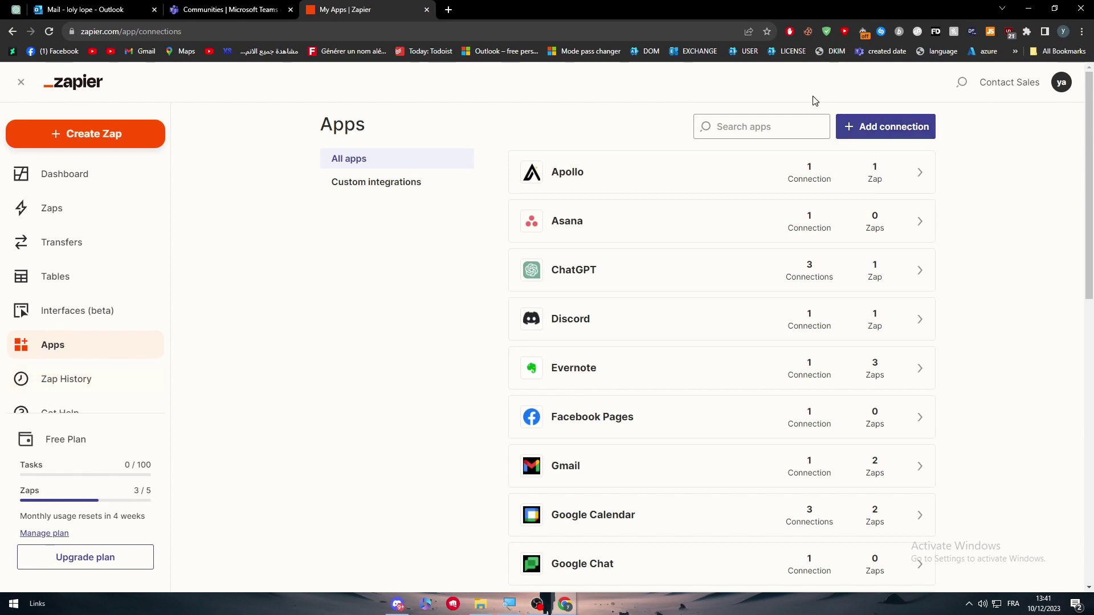
pyautogui.click(798, 120)
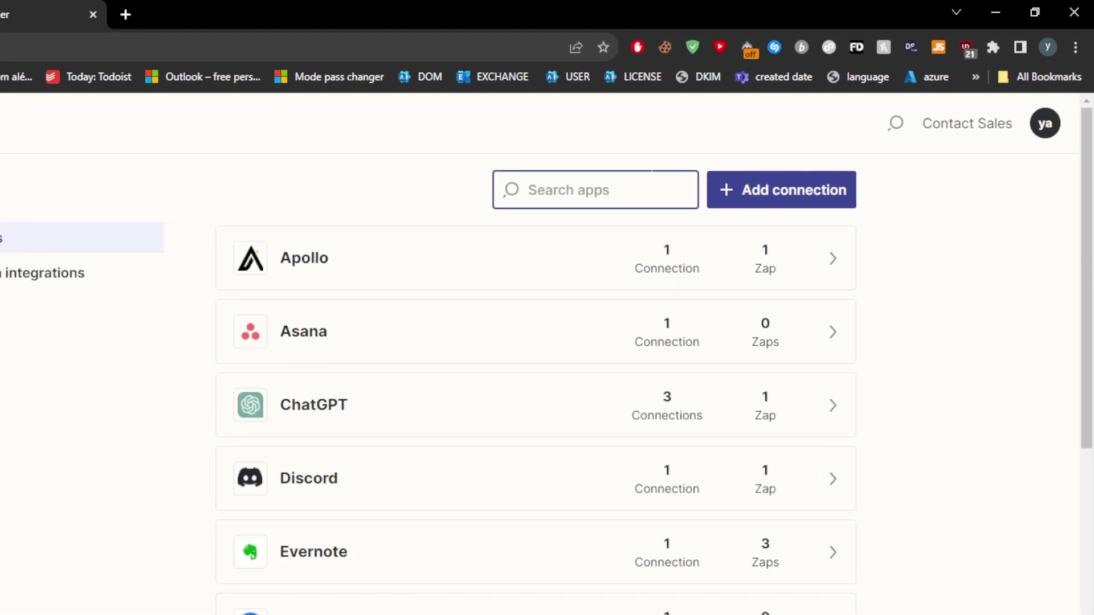
pyautogui.write('OUTLOOK')
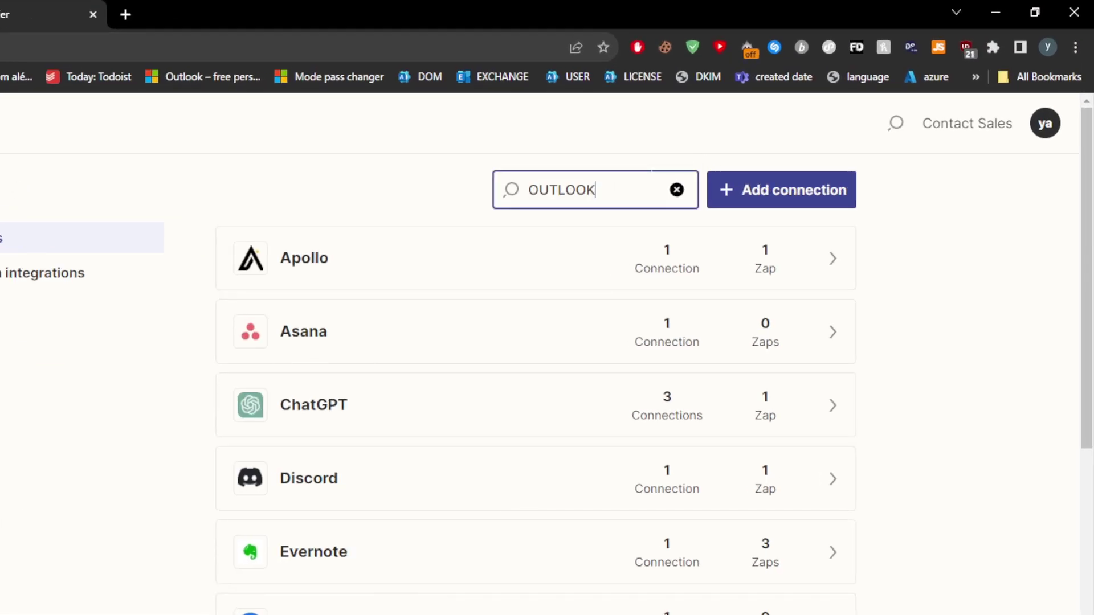
pyautogui.click(805, 440)
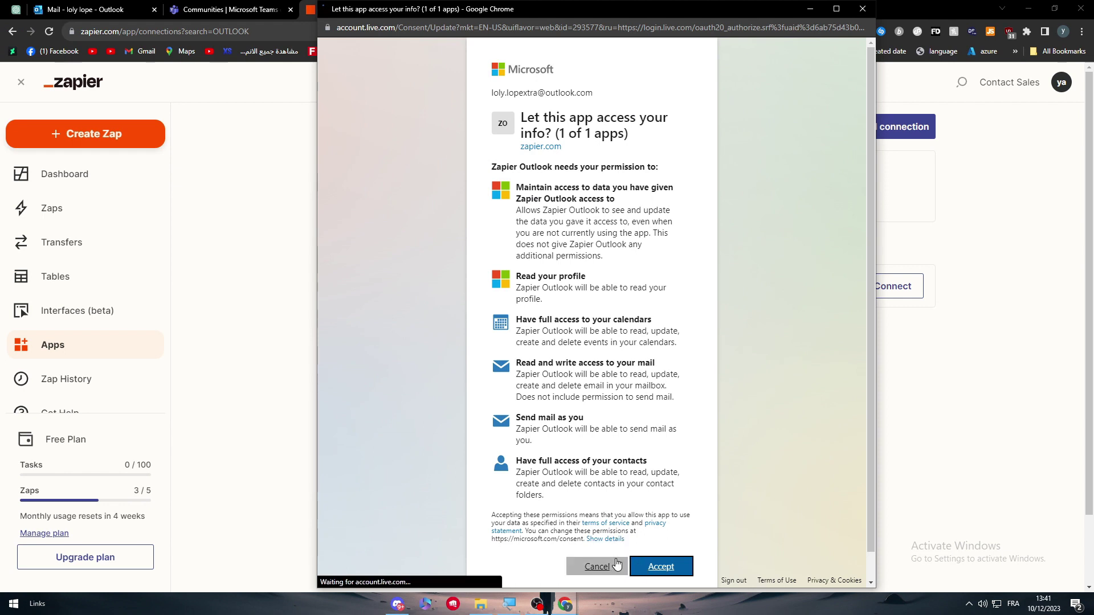
pyautogui.click(655, 567)
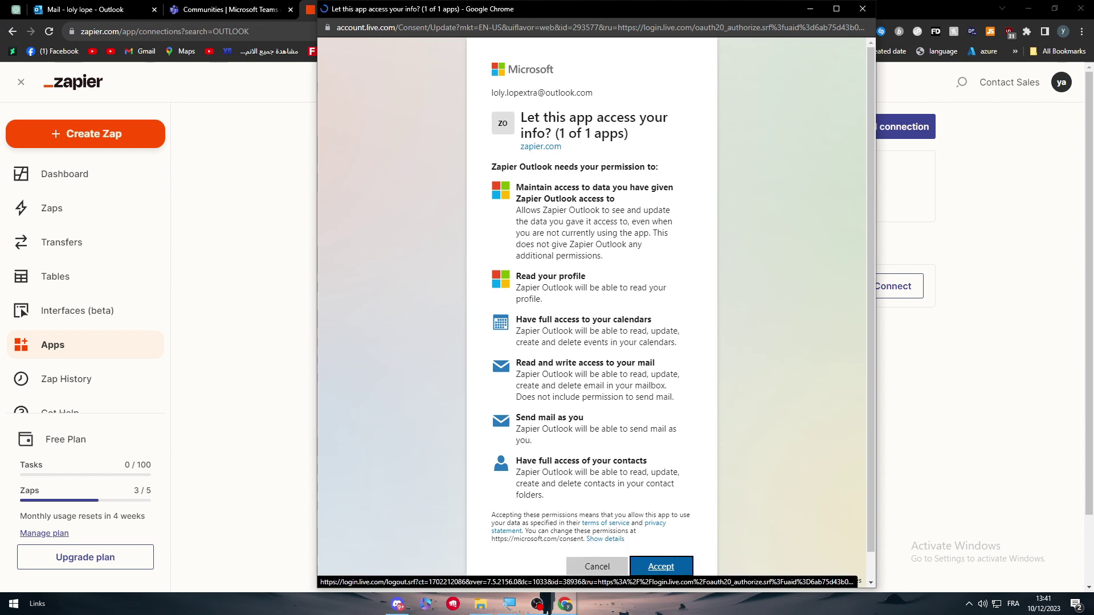
pyautogui.click(661, 568)
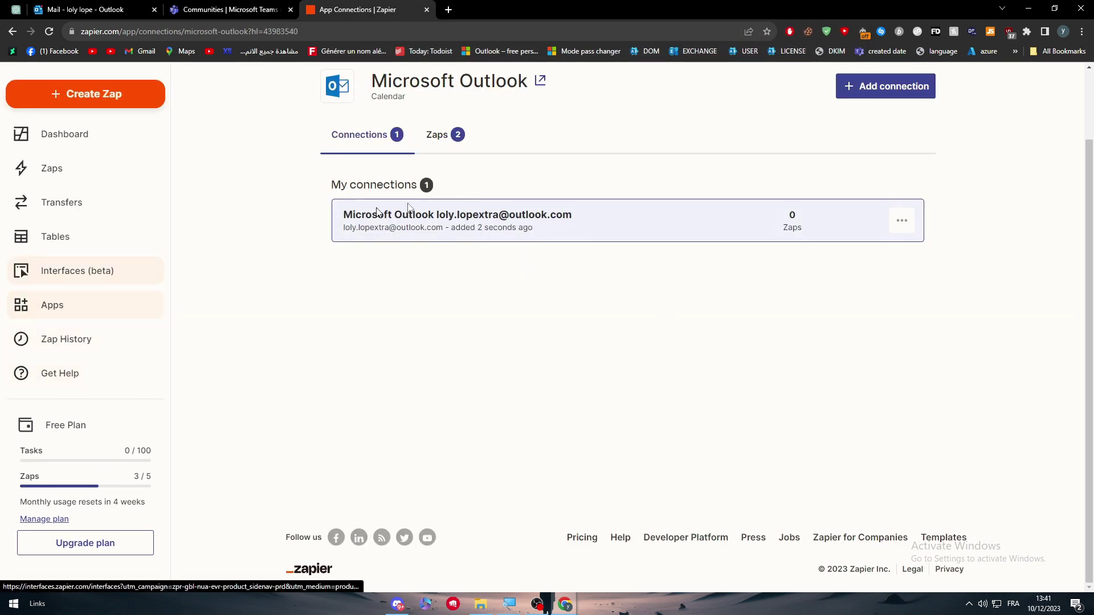
# Try connecting a Microsoft Teams account and approve Zapier's access.
pyautogui.hotkey('alt', 'Left')
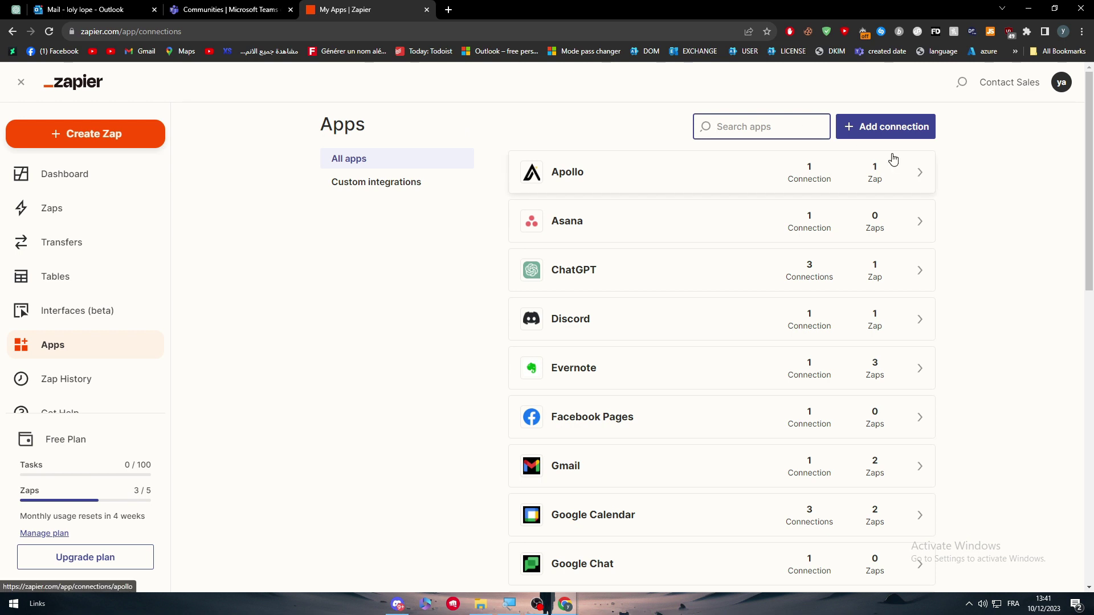
pyautogui.write('team')
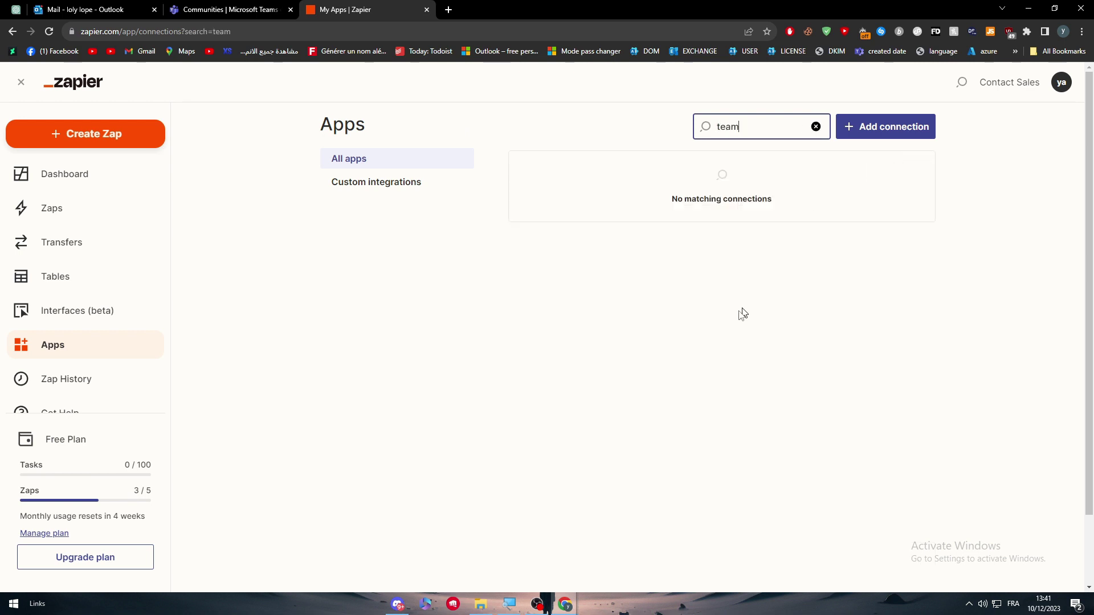
pyautogui.click(911, 272)
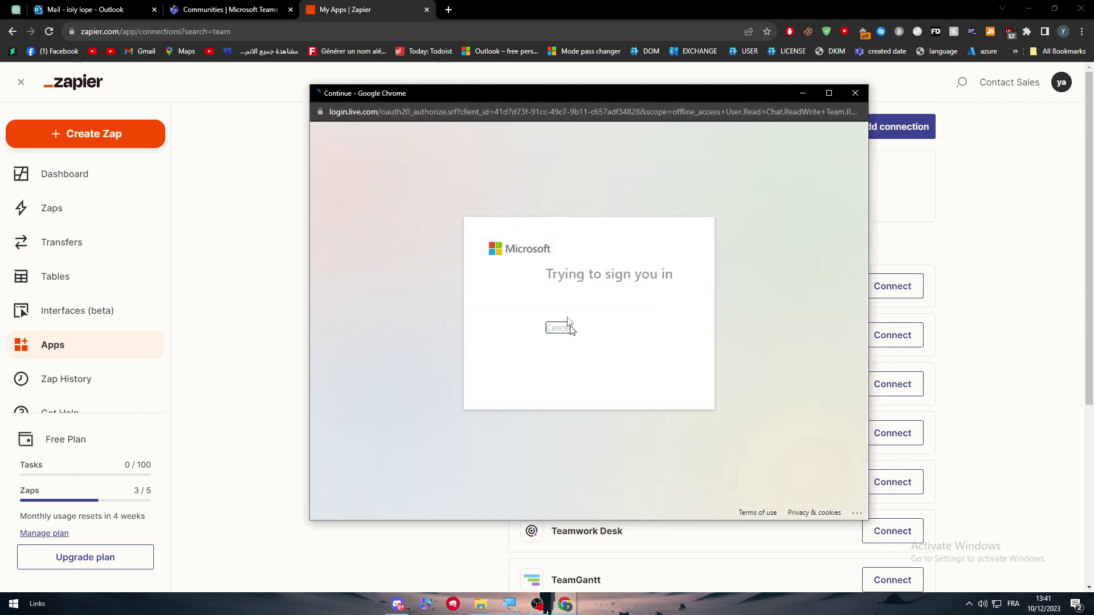
pyautogui.click(660, 455)
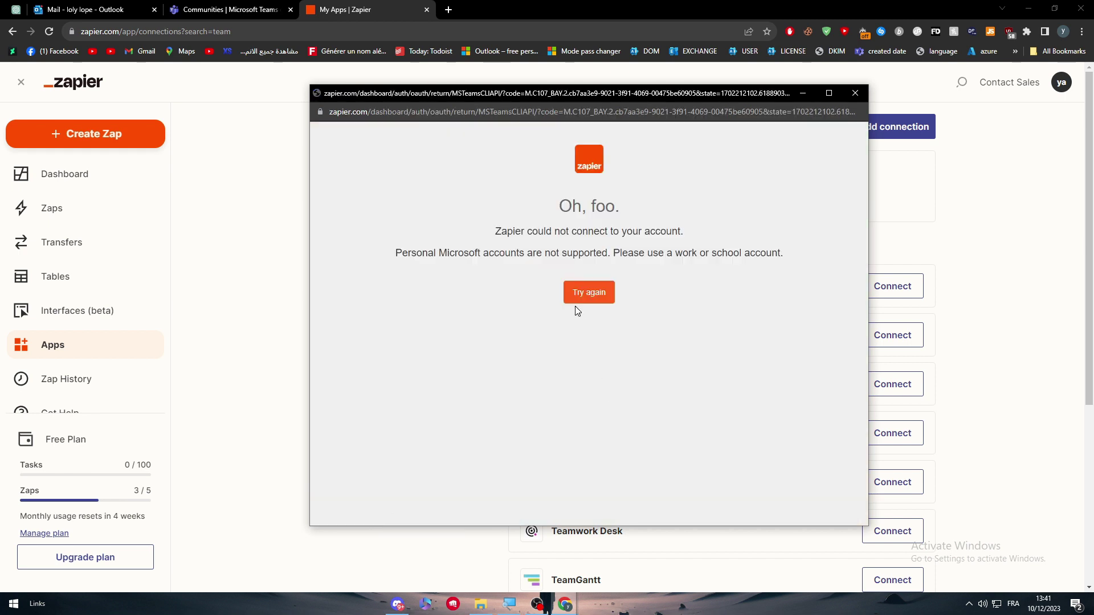
# Read the personal-account rejection error, close the sign-in window, and return to Outlook mail.
pyautogui.moveTo(530, 217); pyautogui.dragTo(598, 234)
pyautogui.click(591, 247)
pyautogui.moveTo(437, 253); pyautogui.dragTo(525, 253)
pyautogui.click(571, 259)
pyautogui.moveTo(656, 253); pyautogui.dragTo(685, 253)
pyautogui.click(685, 253)
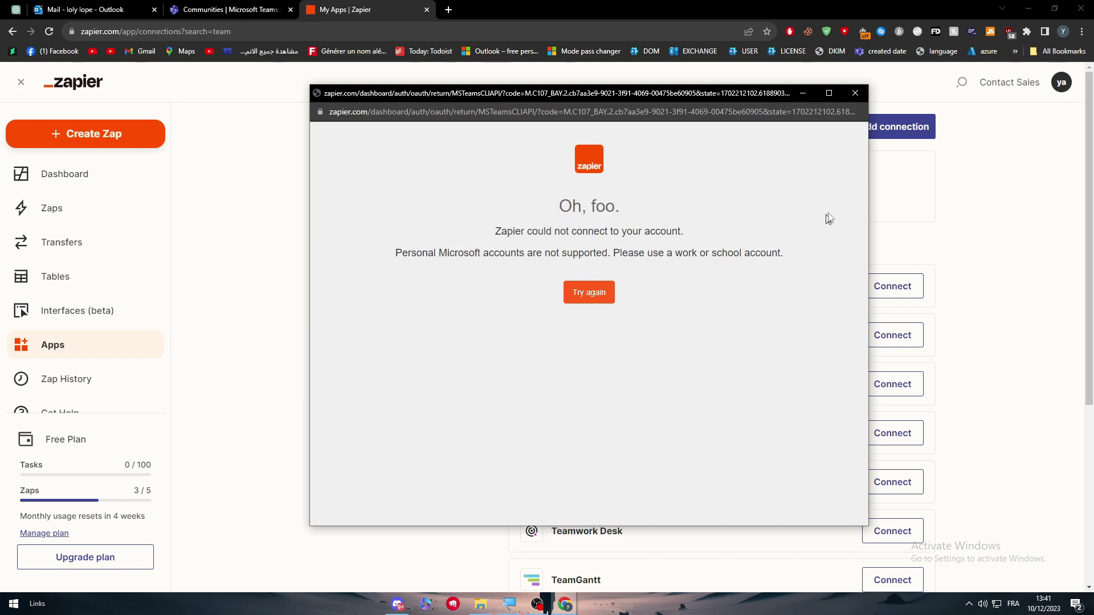
pyautogui.click(862, 97)
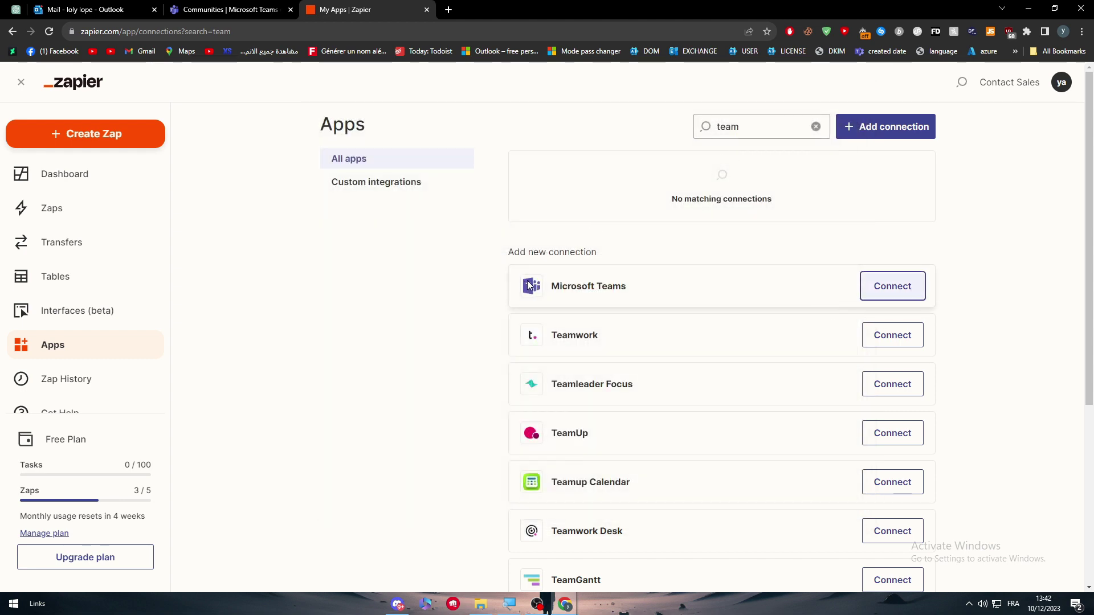
pyautogui.click(135, 9)
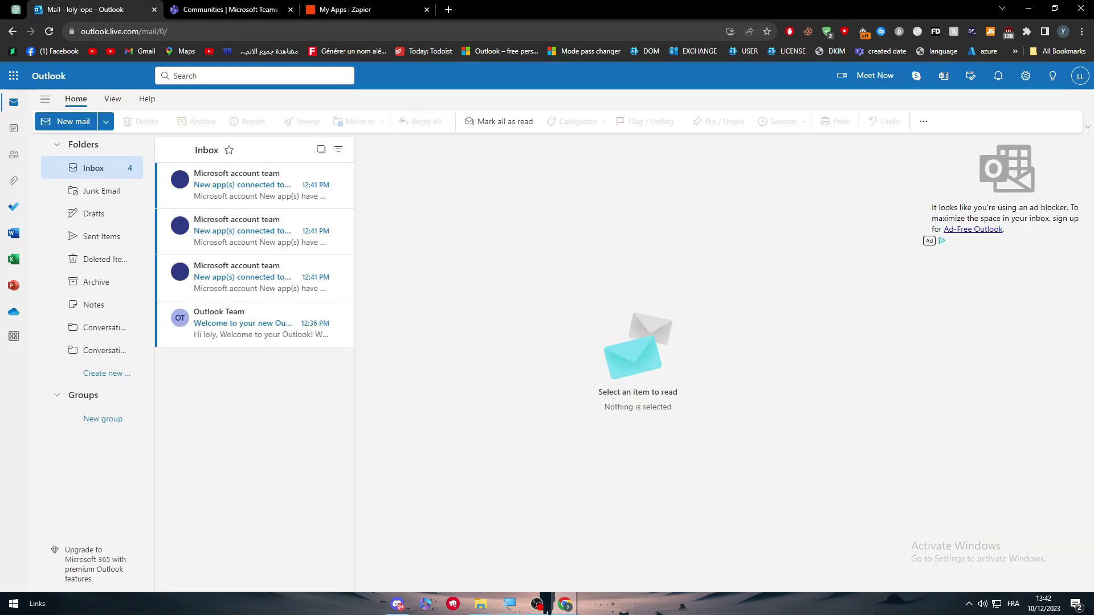
# Open the Teams account settings and view the Plans and upgrades options.
pyautogui.click(224, 7)
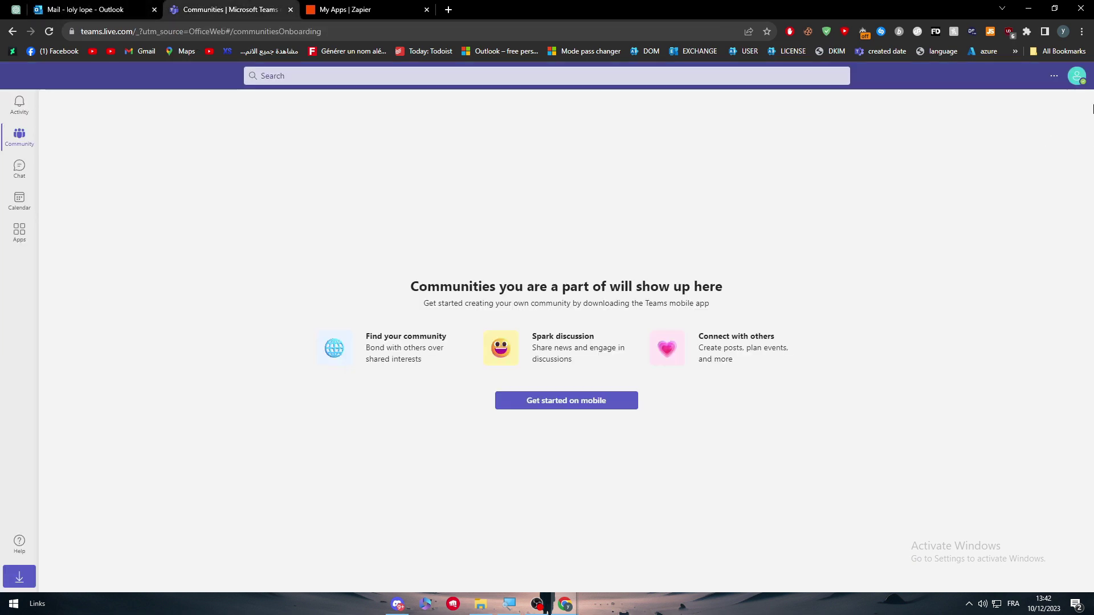
pyautogui.click(1077, 76)
pyautogui.click(923, 174)
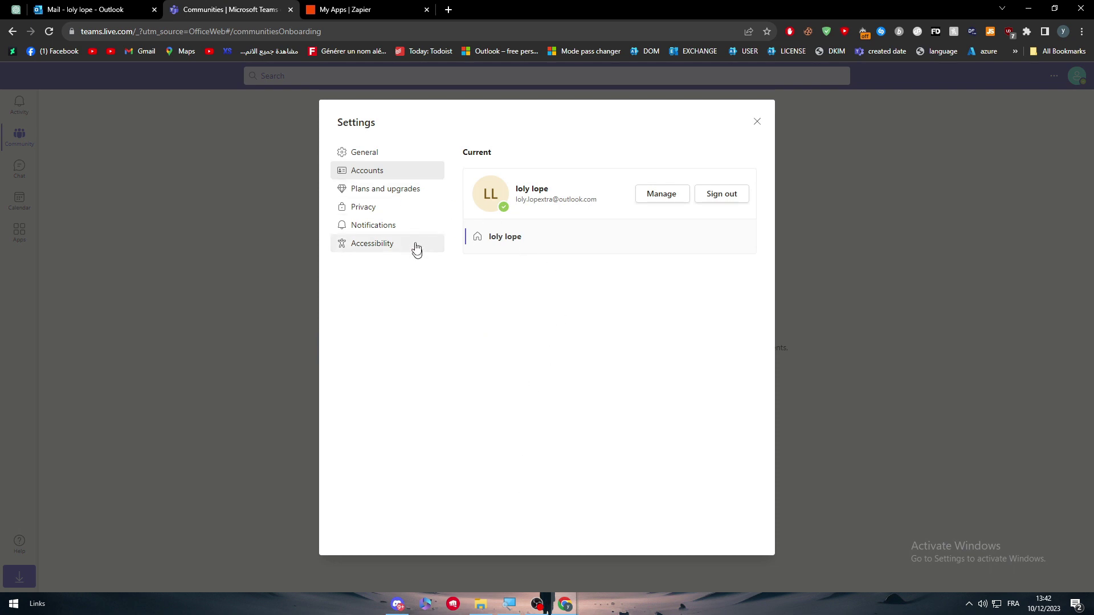
pyautogui.click(405, 189)
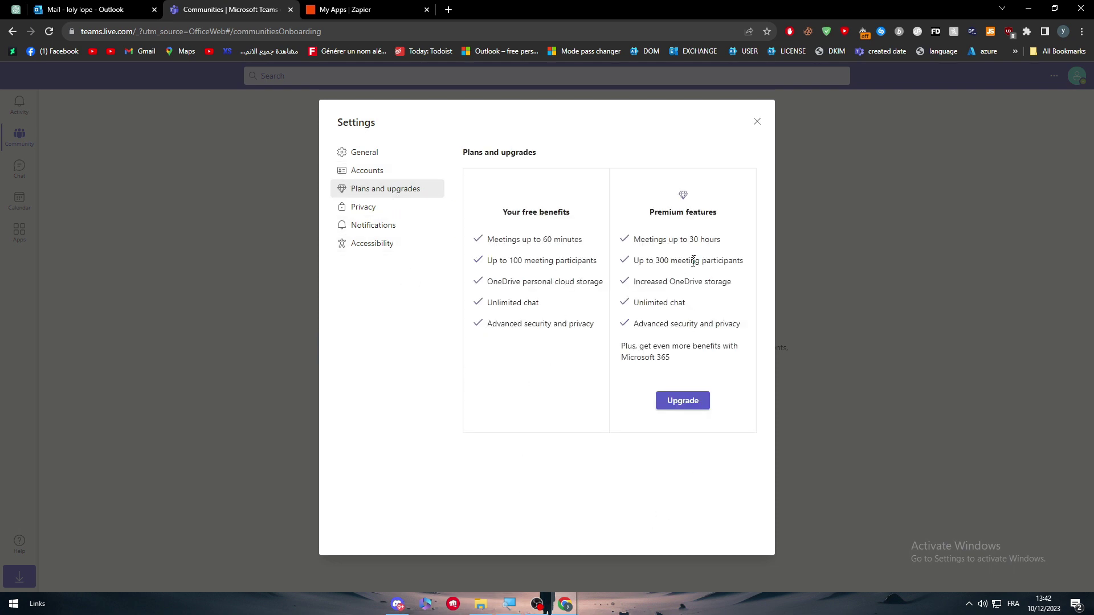
pyautogui.moveTo(716, 212); pyautogui.dragTo(650, 212)
pyautogui.click(682, 211)
# Browse General, Accounts, Privacy, Notifications and Accessibility settings, then close them and return to Zapier.
pyautogui.click(359, 155)
pyautogui.scroll(-2, 598, 467)
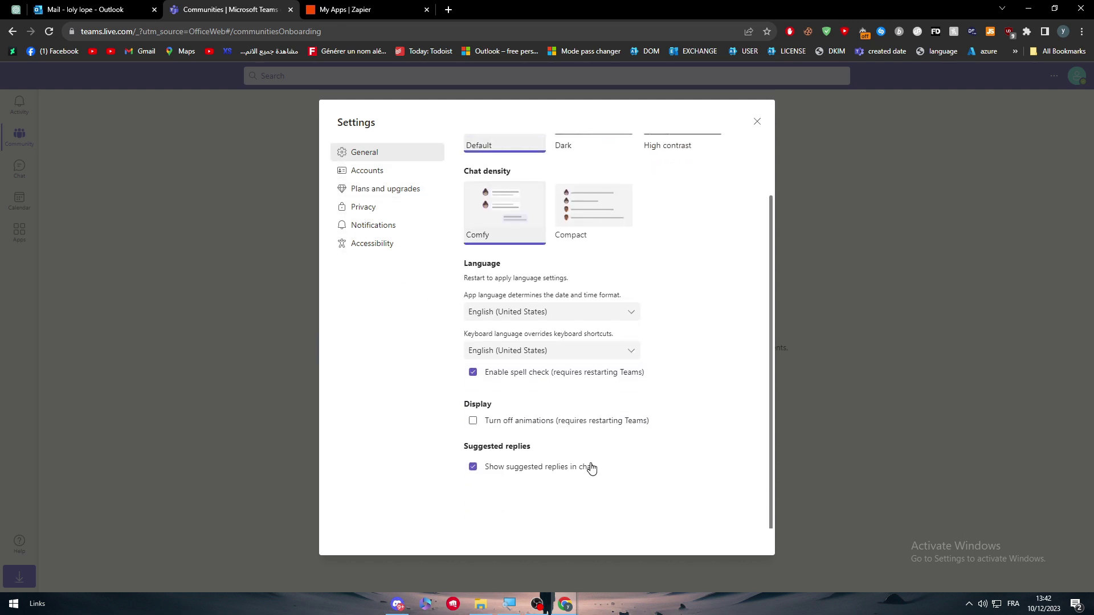
pyautogui.click(376, 172)
pyautogui.click(371, 189)
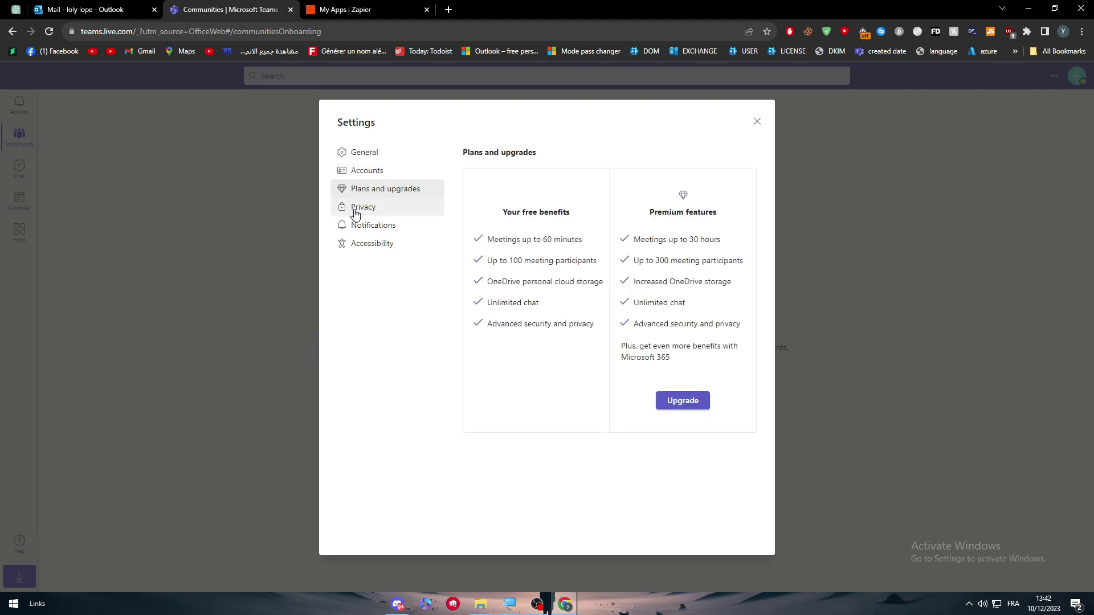
pyautogui.click(355, 212)
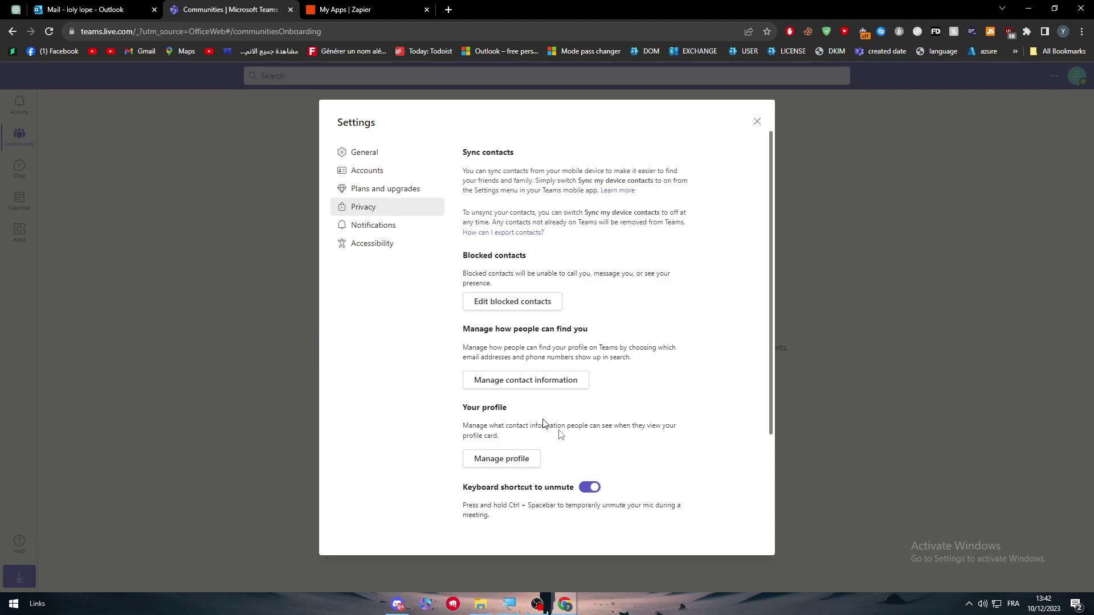
pyautogui.scroll(-3, 653, 494)
pyautogui.scroll(3, 639, 500)
pyautogui.click(383, 228)
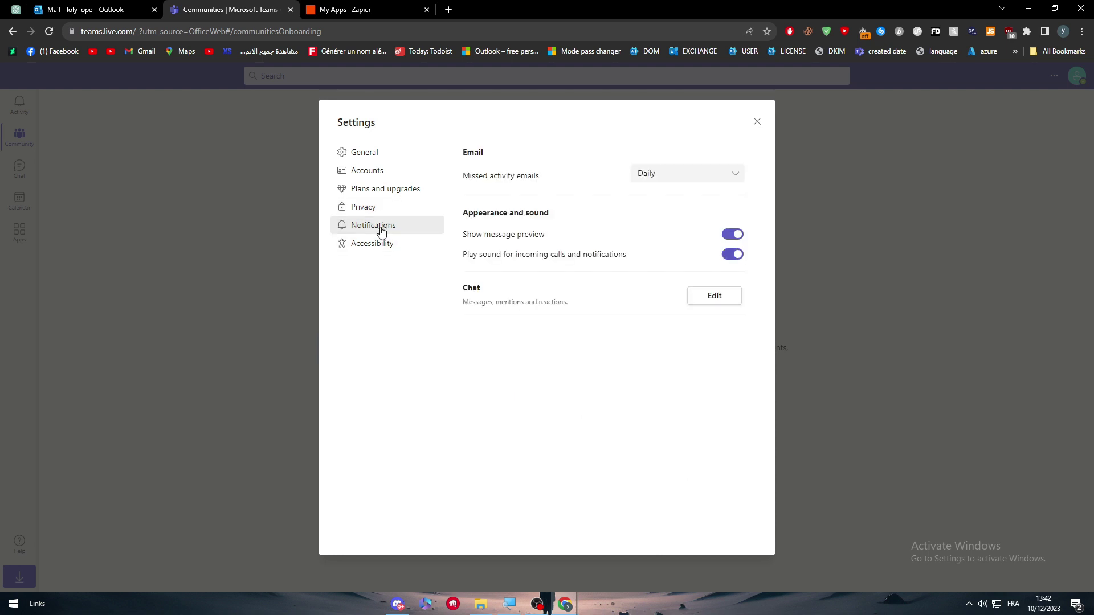
pyautogui.click(380, 242)
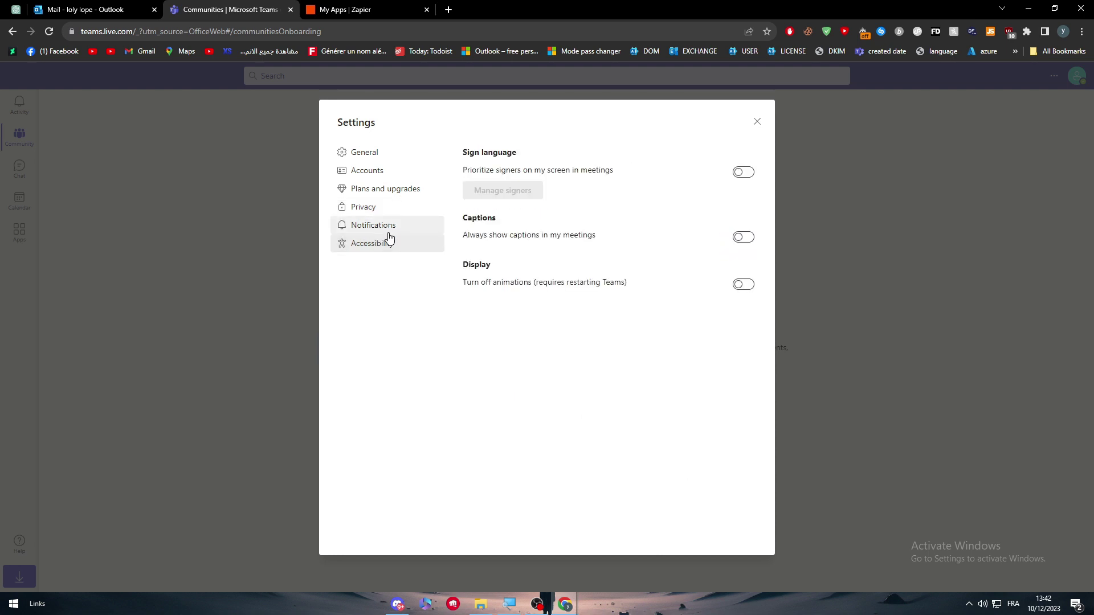
pyautogui.click(390, 229)
pyautogui.click(757, 121)
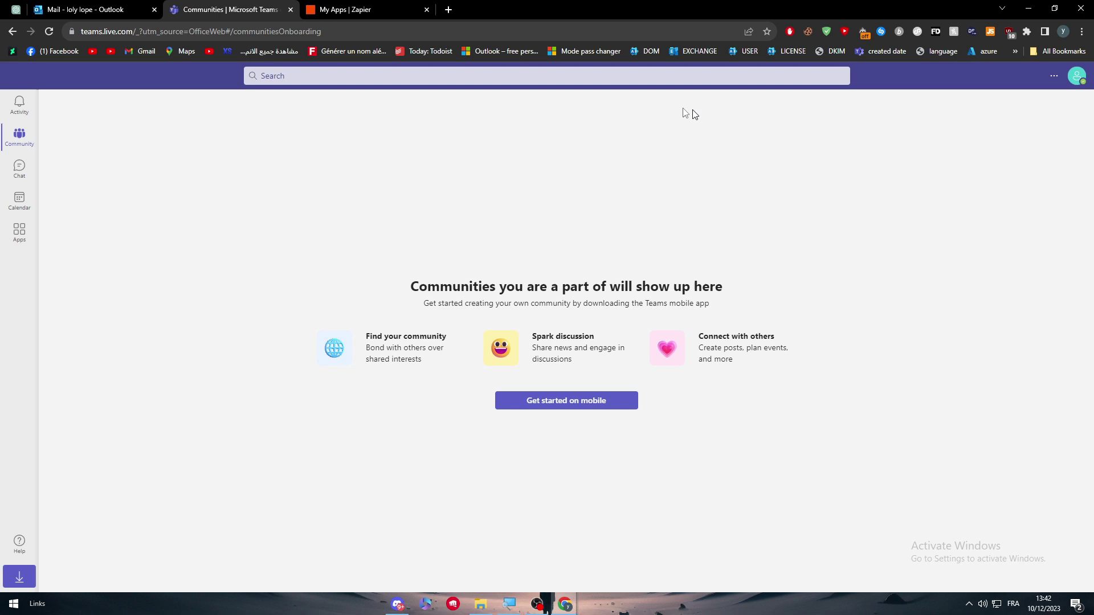
pyautogui.click(365, 9)
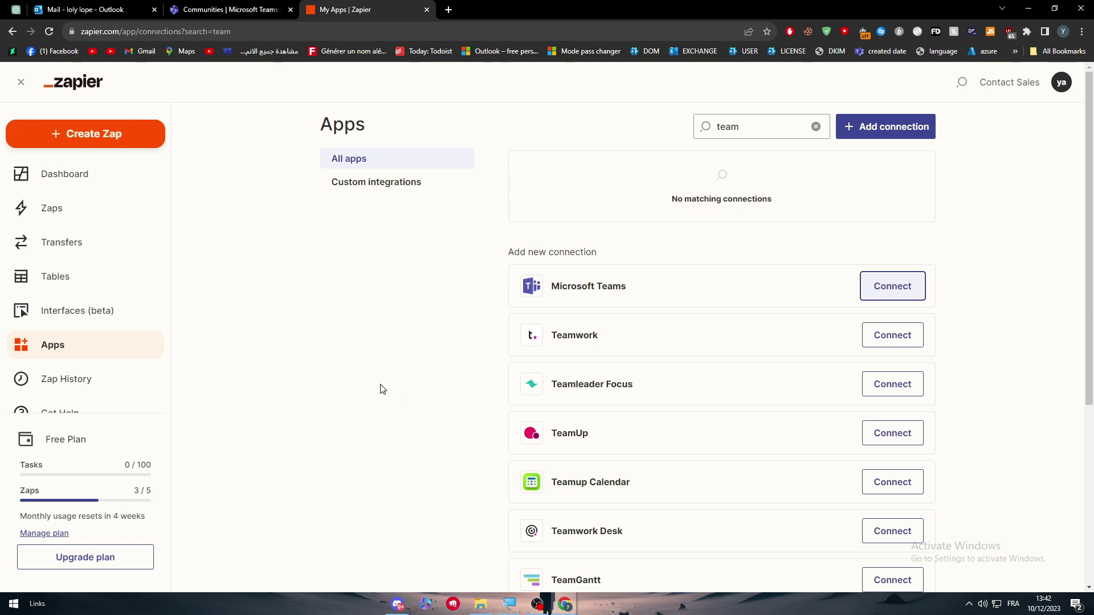
# Open the Microsoft Outlook connection from Apps and run Test connection.
pyautogui.click(87, 344)
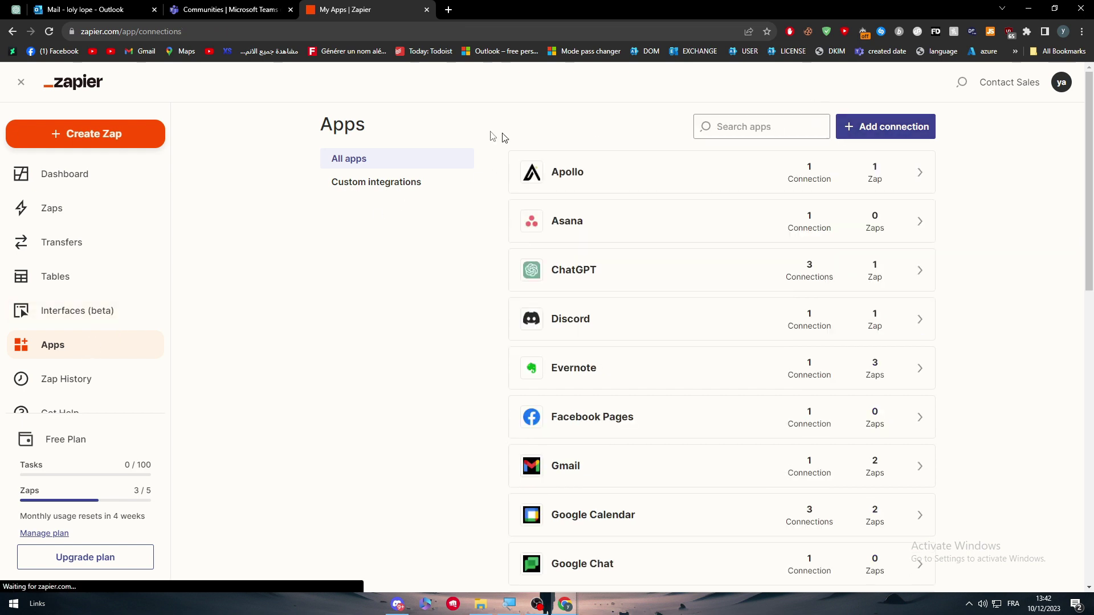
pyautogui.scroll(-6, 513, 283)
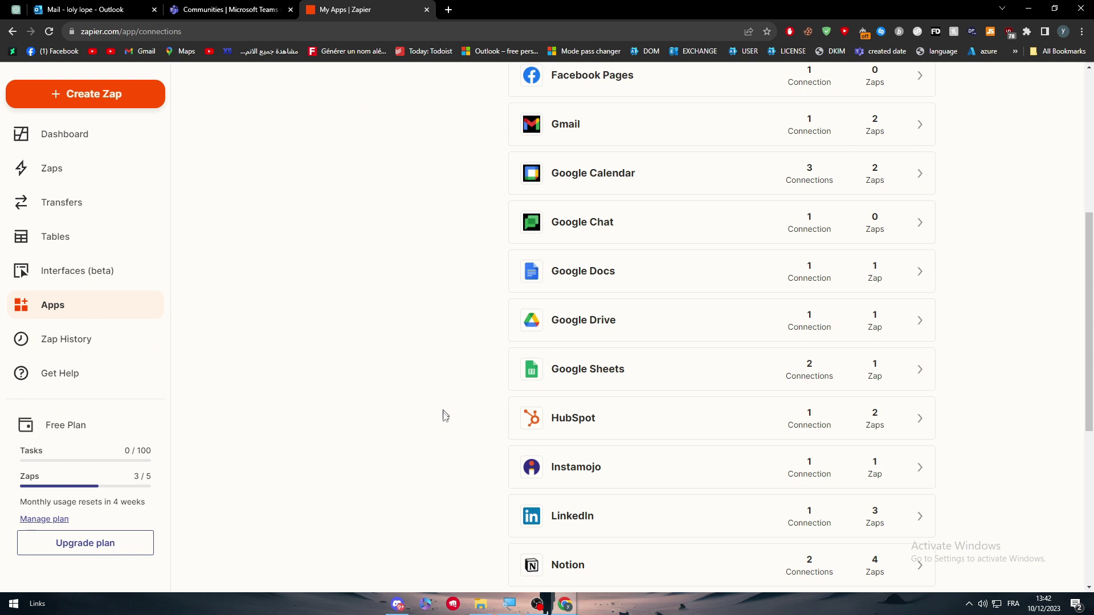
pyautogui.scroll(-6, 466, 441)
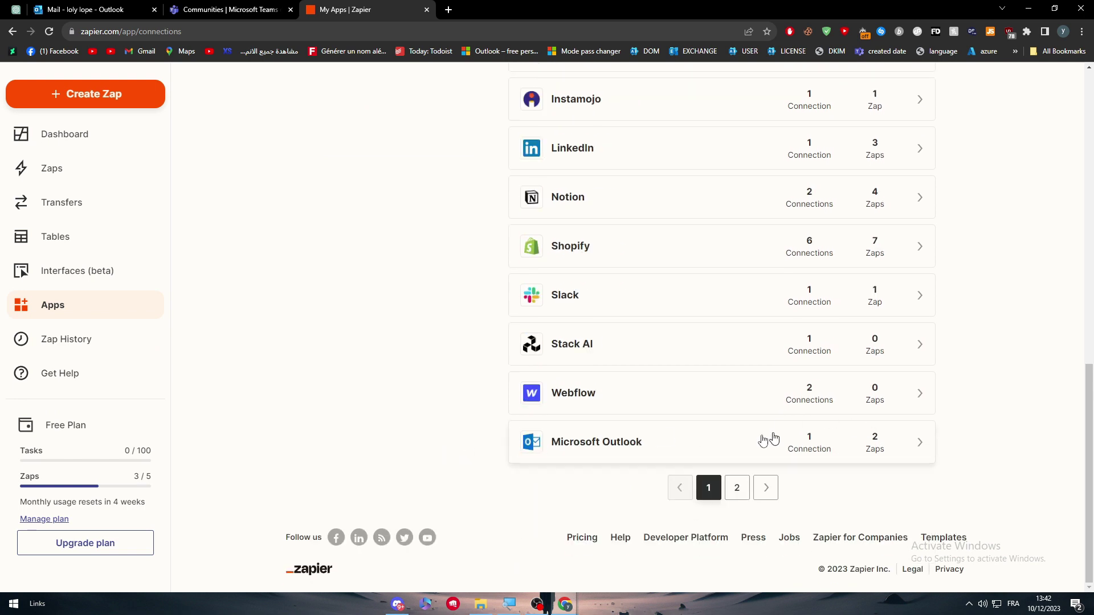
pyautogui.click(919, 448)
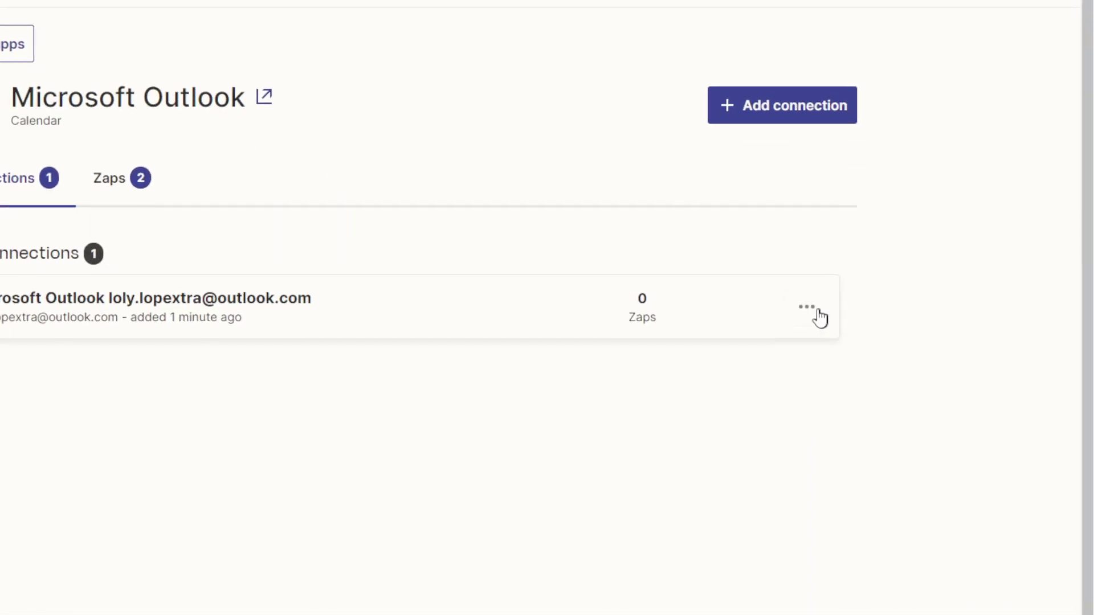
pyautogui.click(819, 317)
pyautogui.click(741, 431)
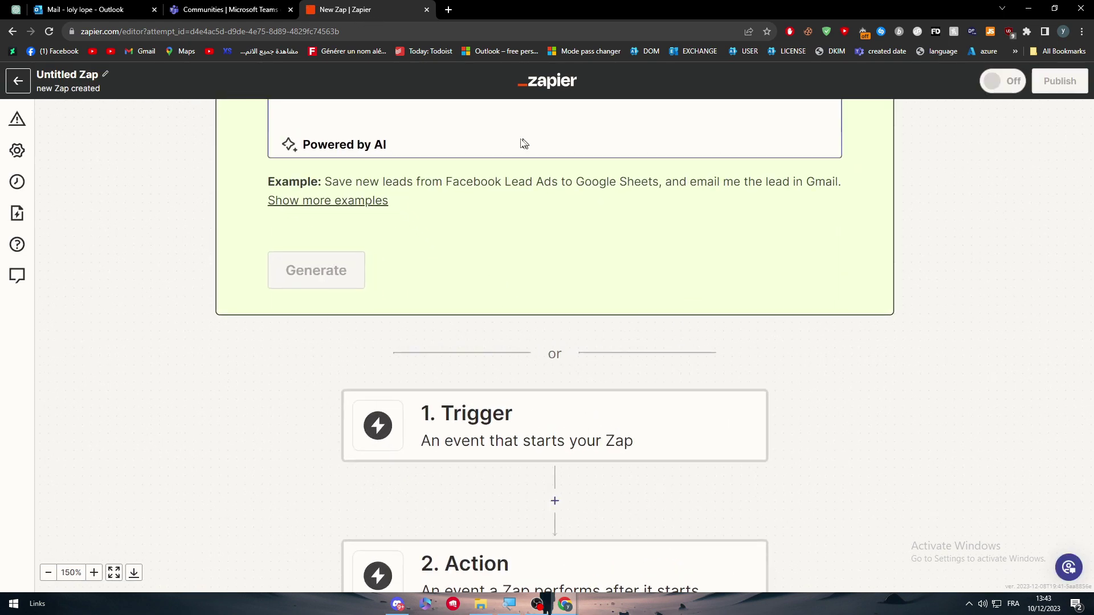
# Describe 'when ever a meeting is created … microsoft teams notify me on my outlook' and generate the Zap.
pyautogui.scroll(4, 497, 254)
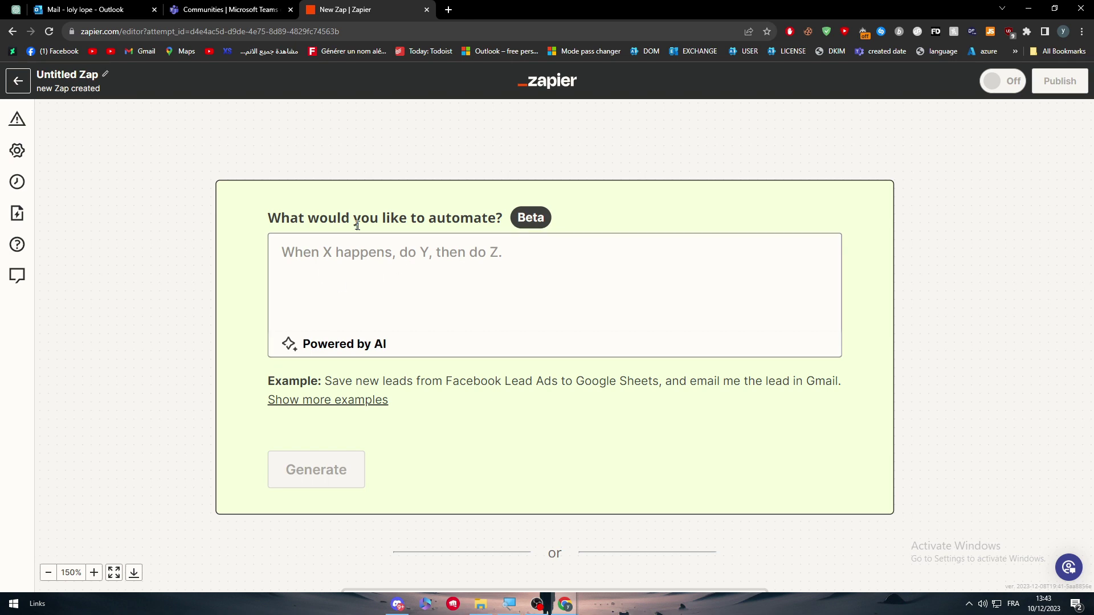
pyautogui.click(282, 252)
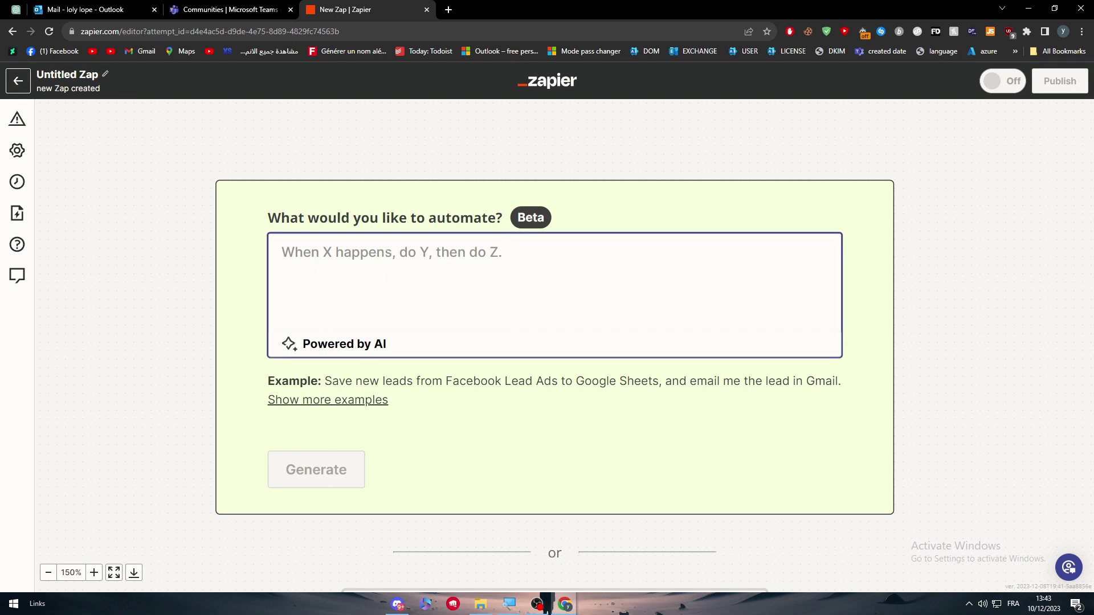
pyautogui.write('when eve')
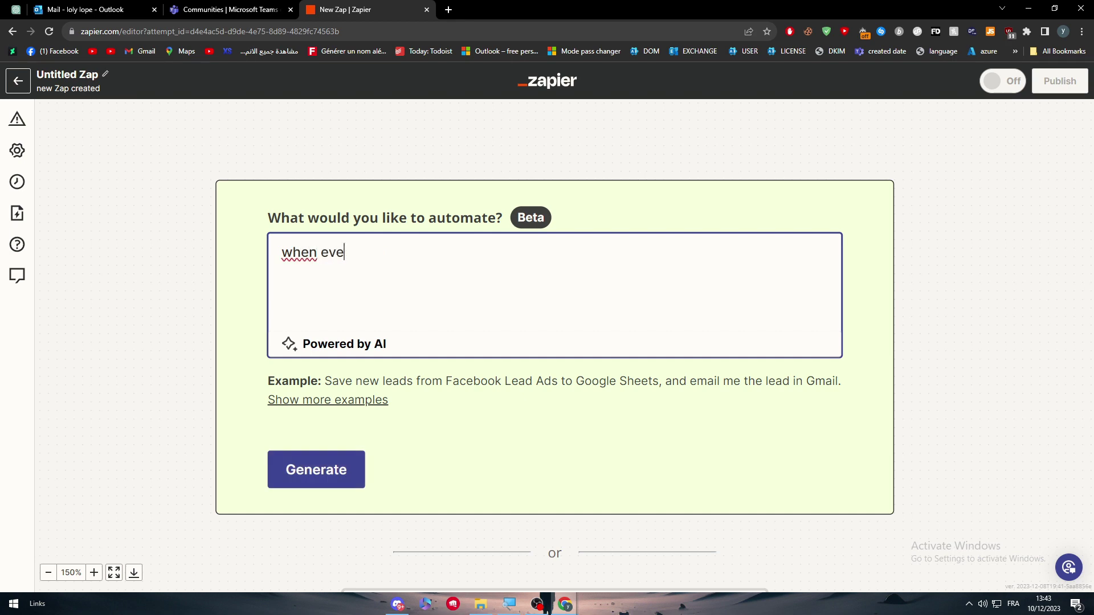
pyautogui.write('r a meeting is created on mi')
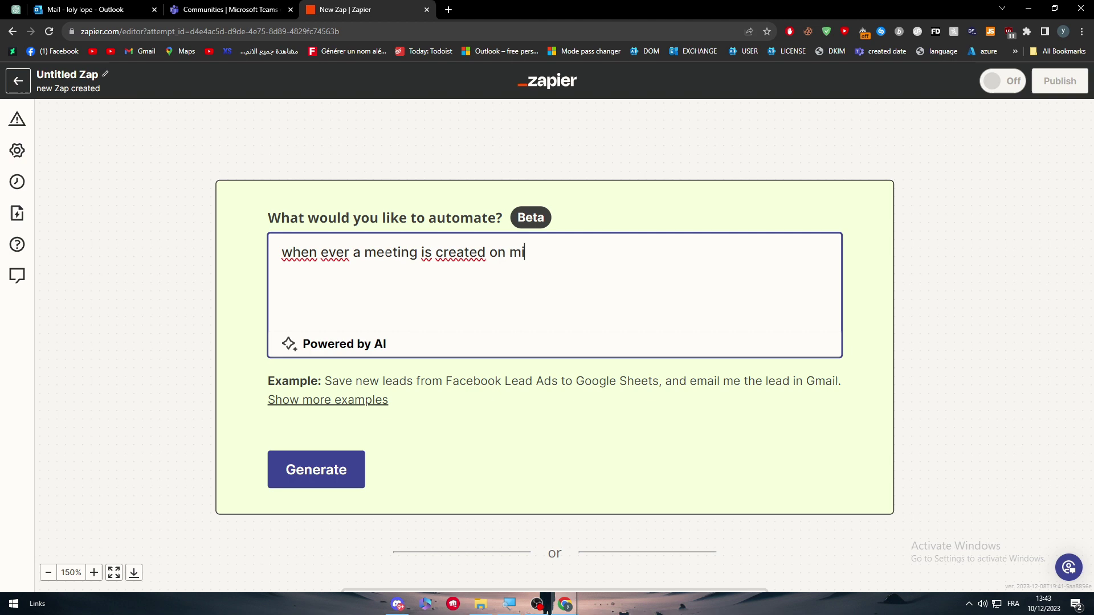
pyautogui.write('crosoft teams ')
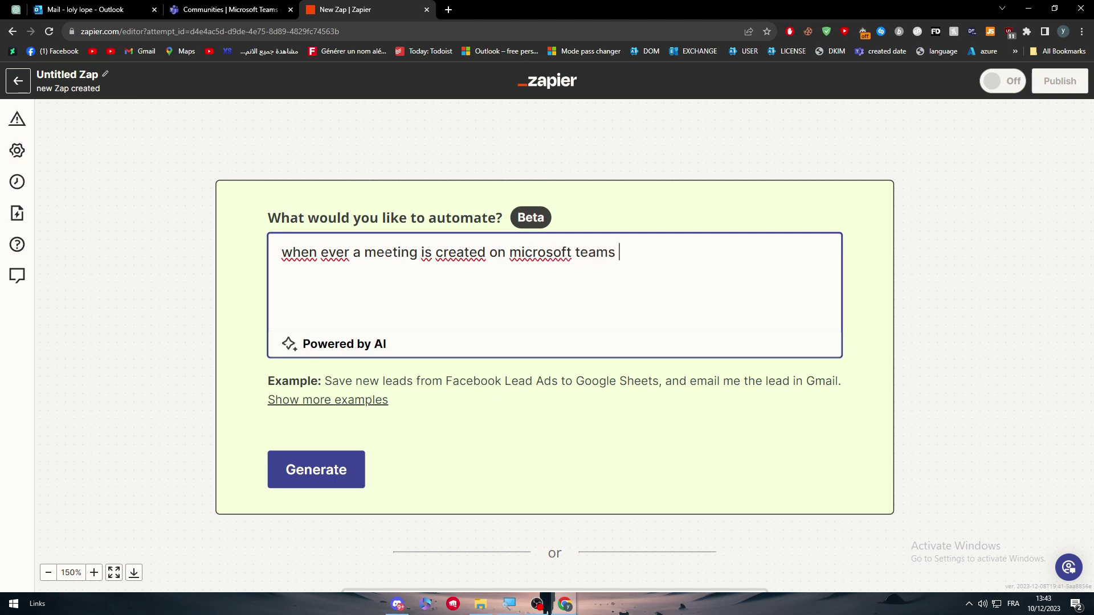
pyautogui.write('notify me on ')
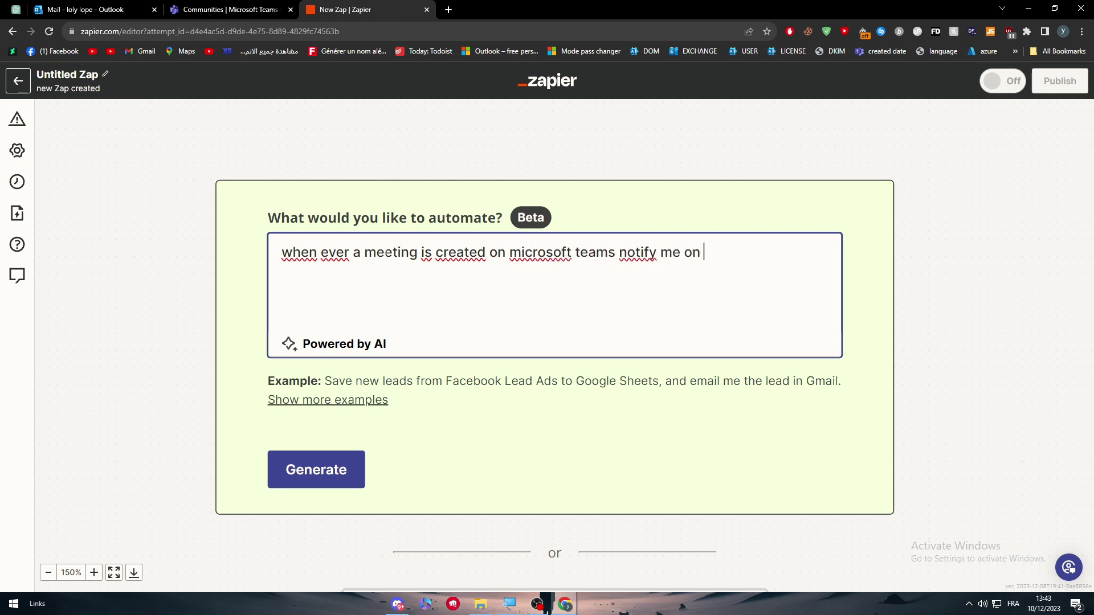
pyautogui.write('my outlook o')
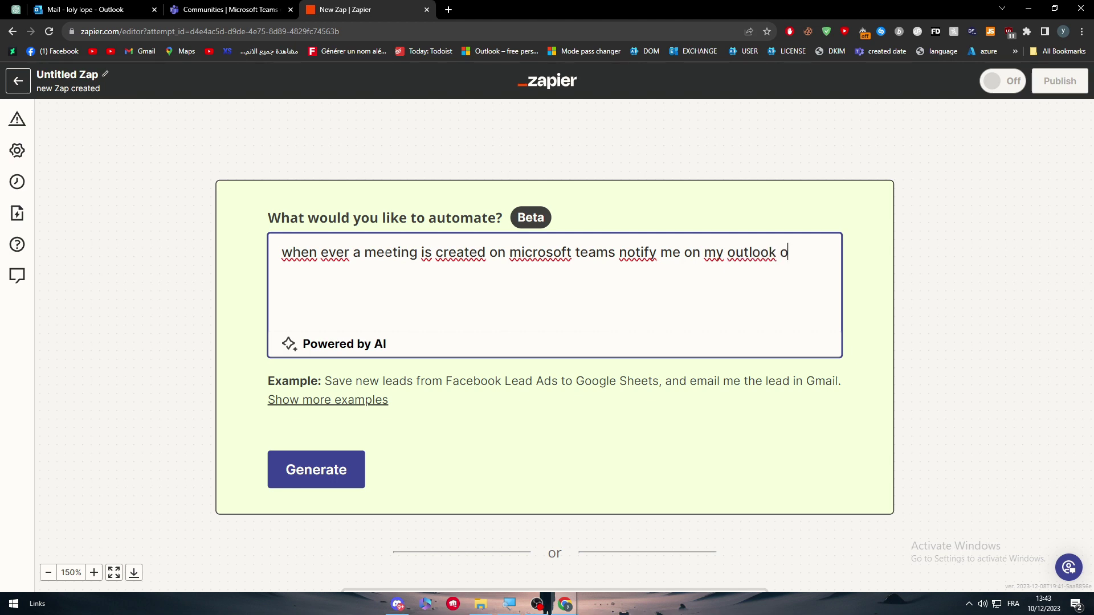
pyautogui.press('BackSpace')
pyautogui.write('account')
pyautogui.scroll(-1, 171, 530)
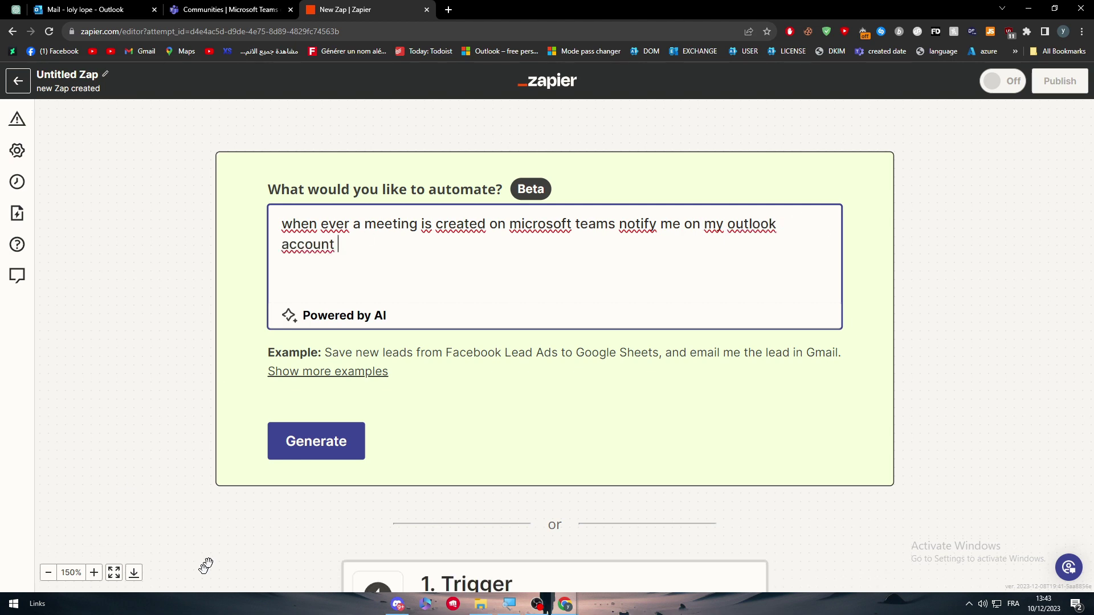
pyautogui.click(322, 438)
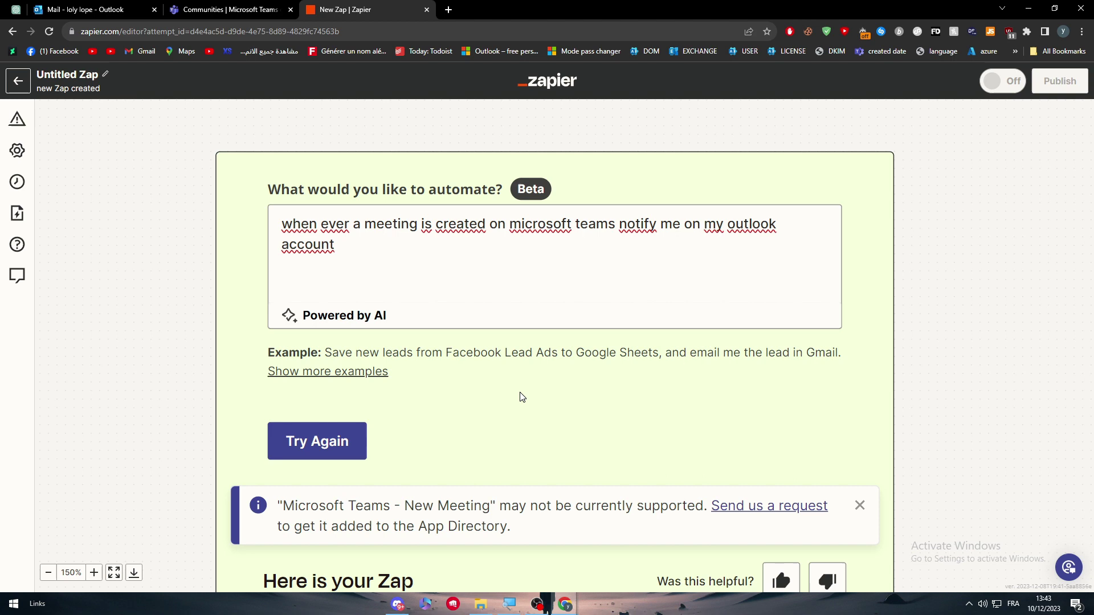
pyautogui.scroll(-5, 534, 399)
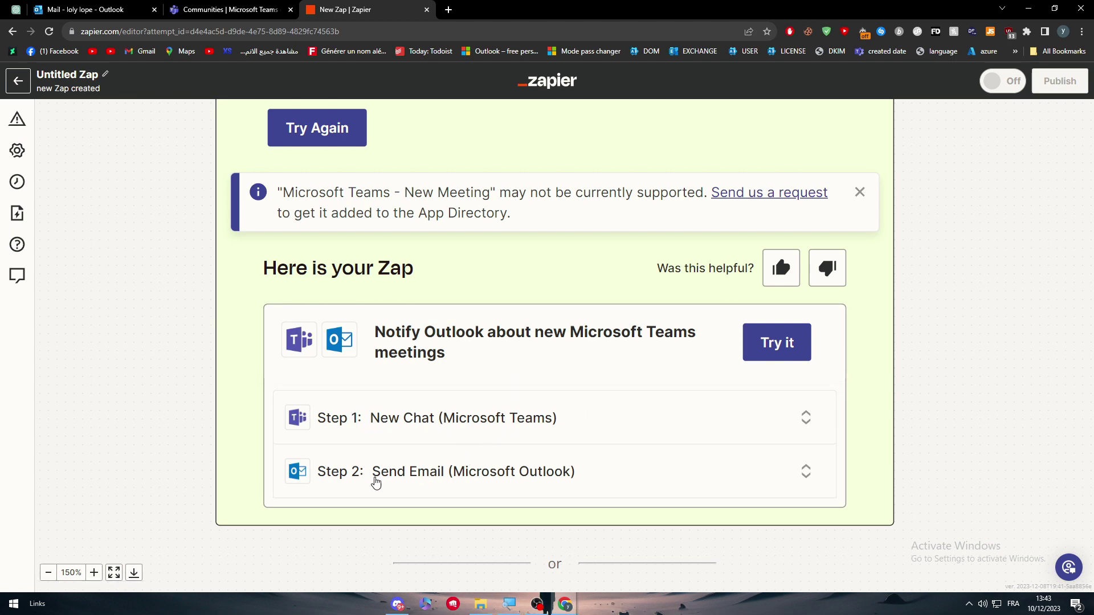
# Open the suggested Zap as a draft and link the connected Outlook account to its Send Email step.
pyautogui.click(764, 343)
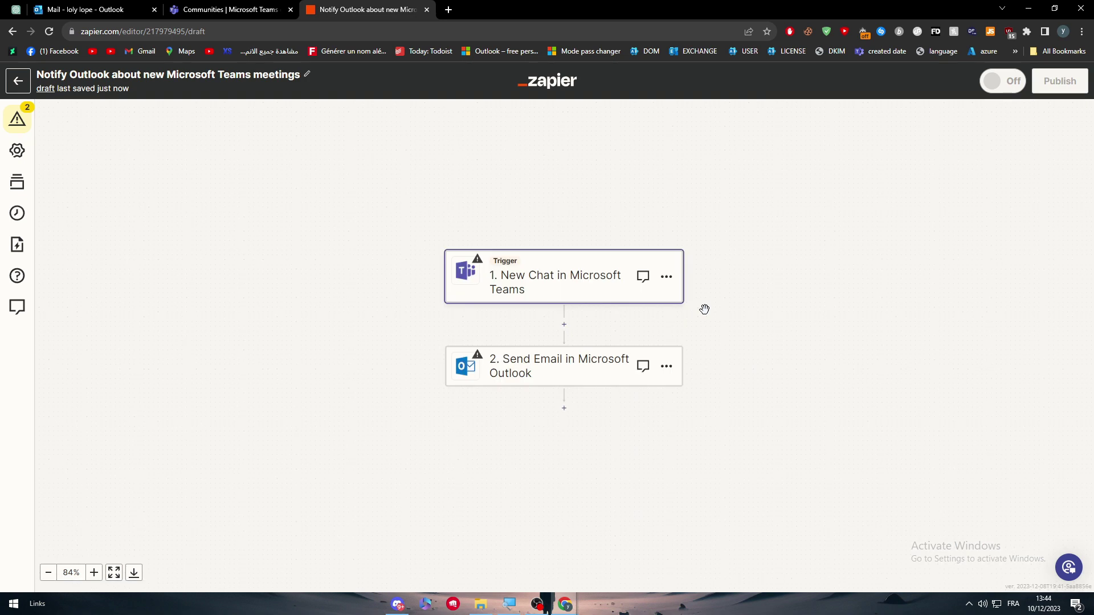
pyautogui.click(540, 376)
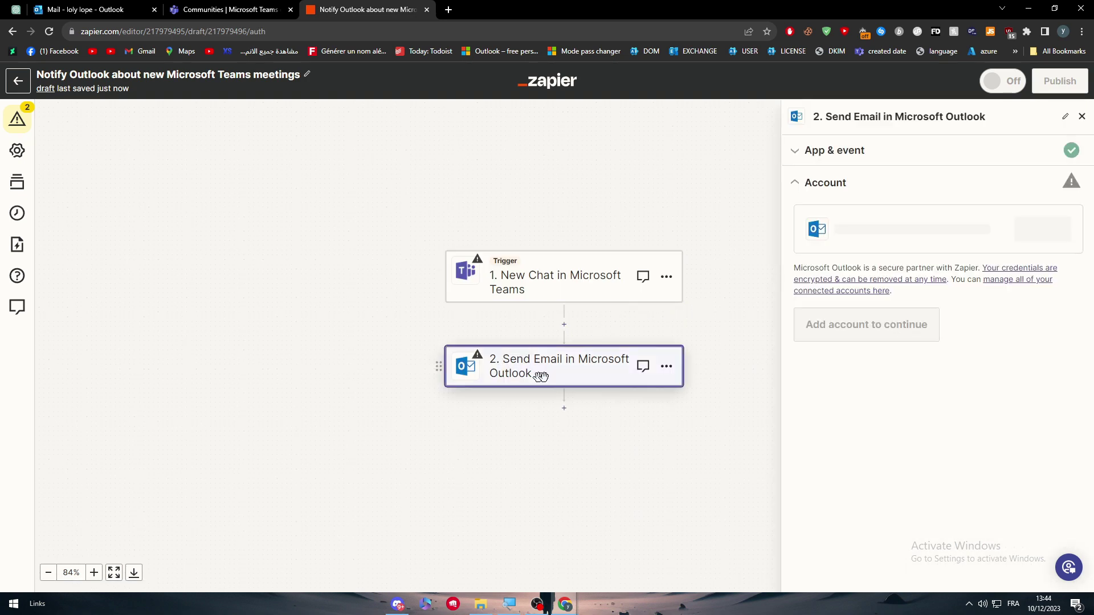
pyautogui.click(1052, 233)
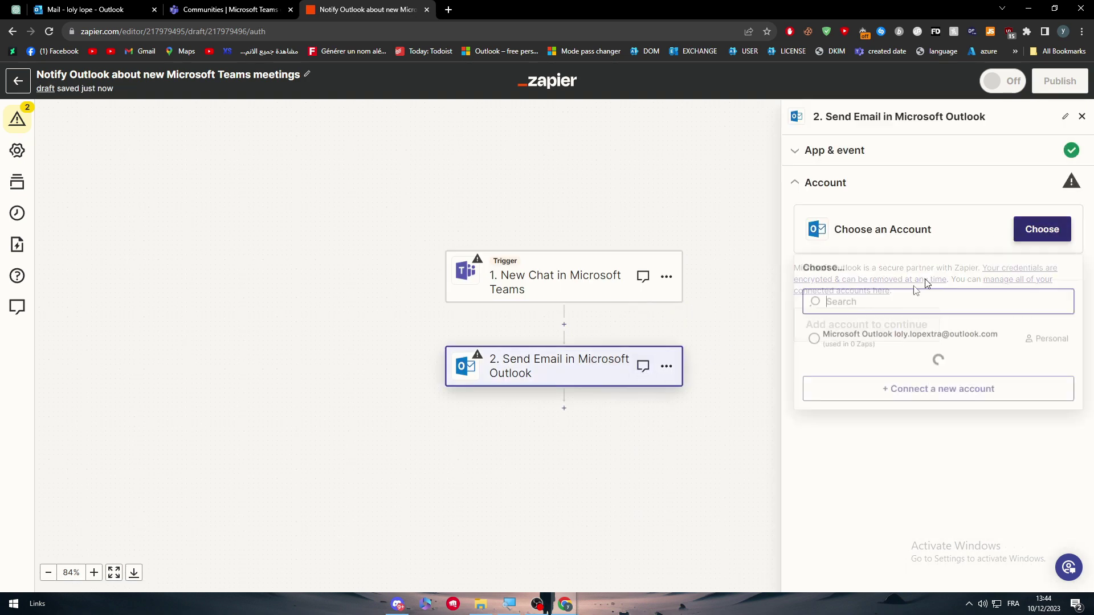
pyautogui.click(881, 342)
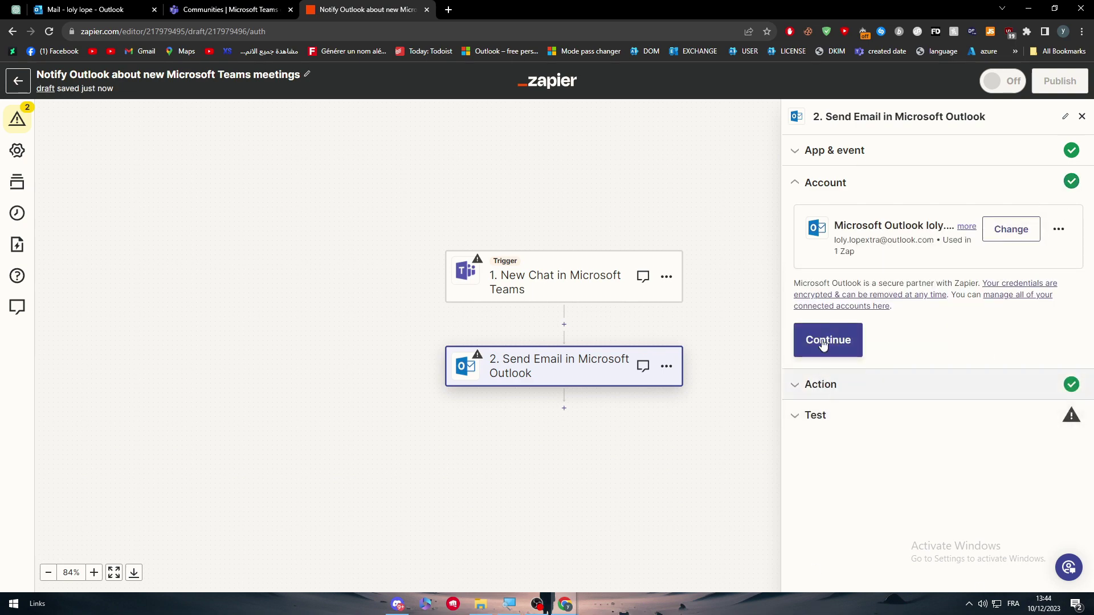
pyautogui.click(823, 344)
# Confirm the Send Email action settings, skip the action test, and close the step panel.
pyautogui.scroll(-5, 891, 506)
pyautogui.click(928, 530)
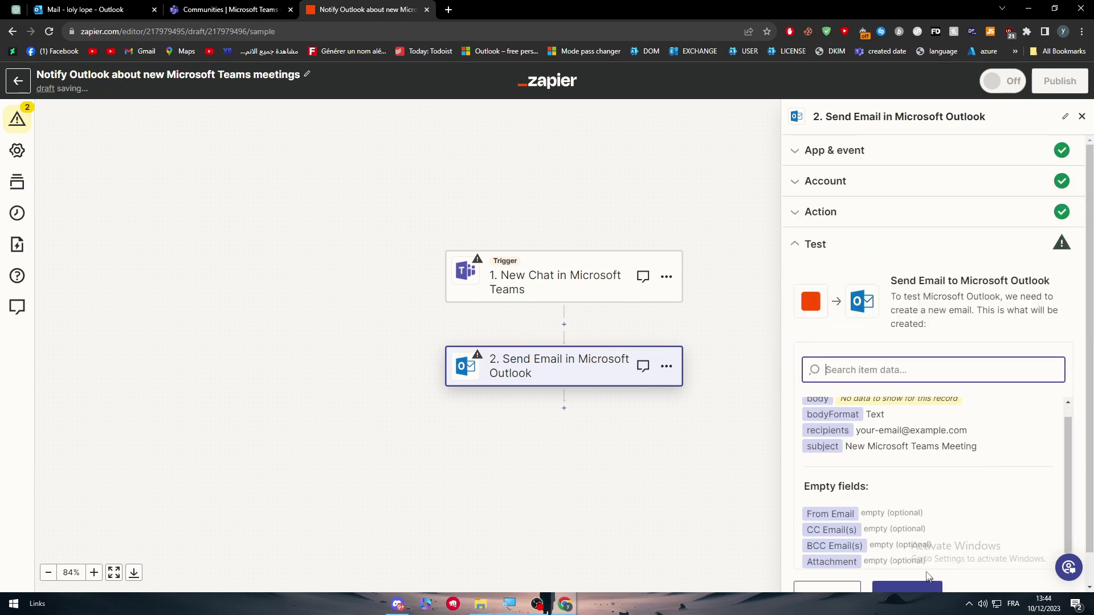
pyautogui.click(836, 567)
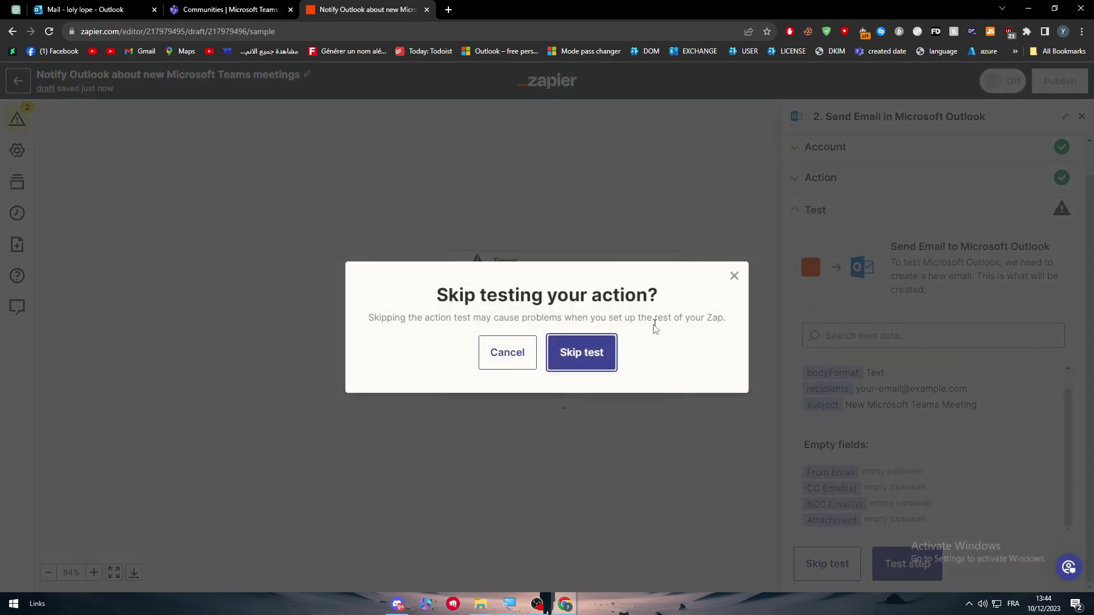
pyautogui.click(574, 357)
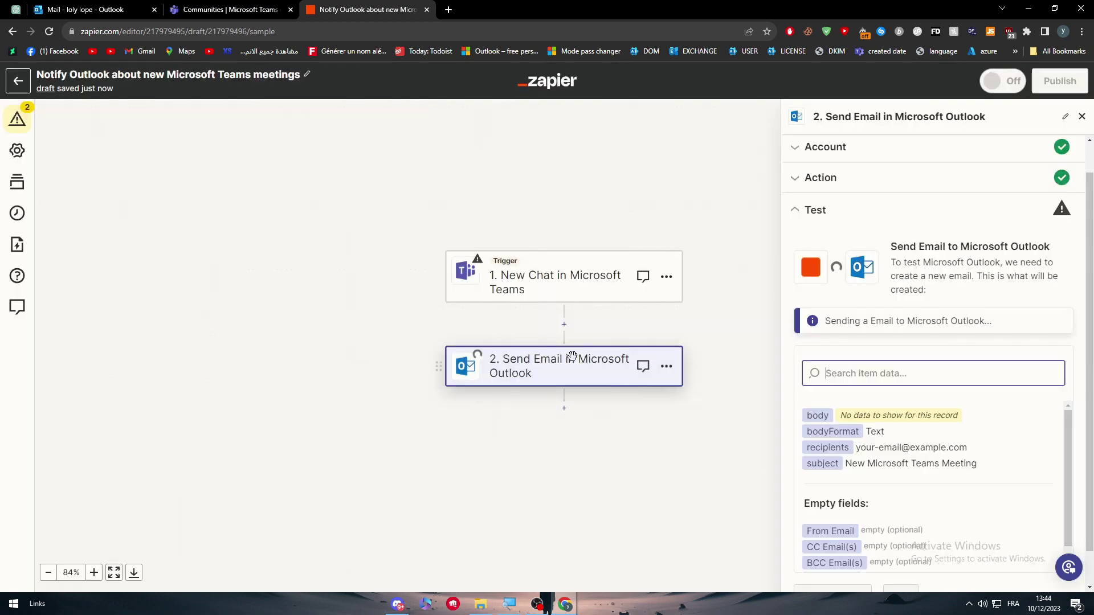
pyautogui.click(1081, 117)
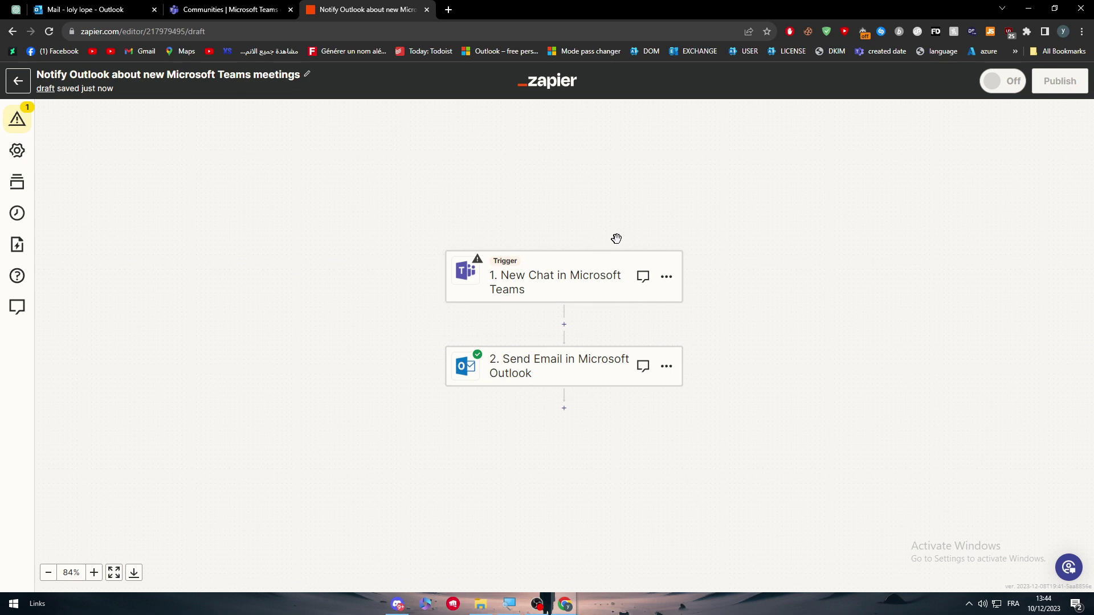
pyautogui.click(586, 287)
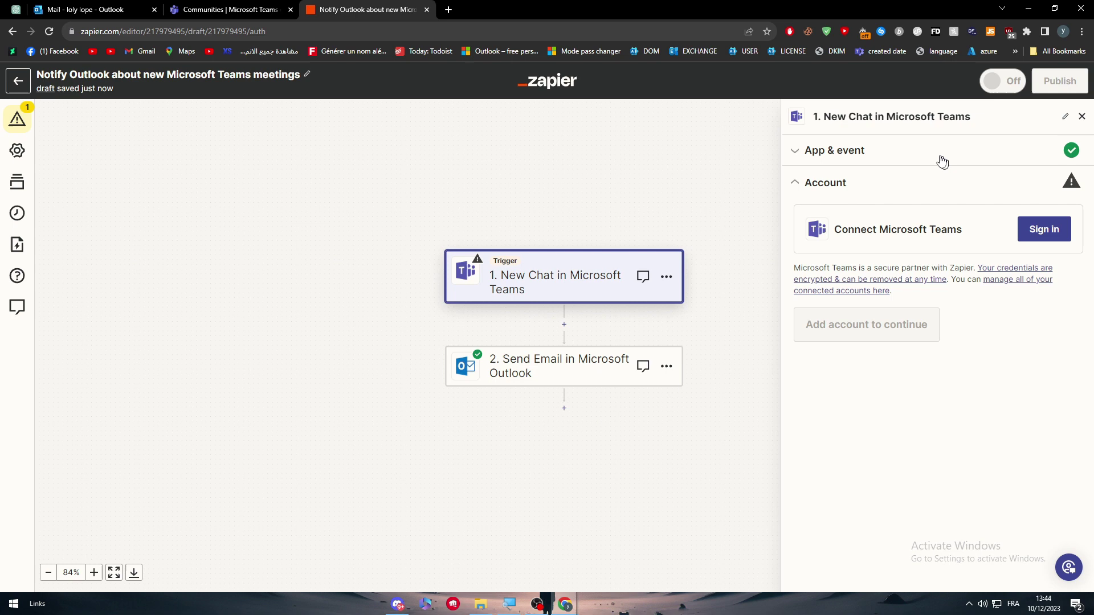
pyautogui.click(1082, 117)
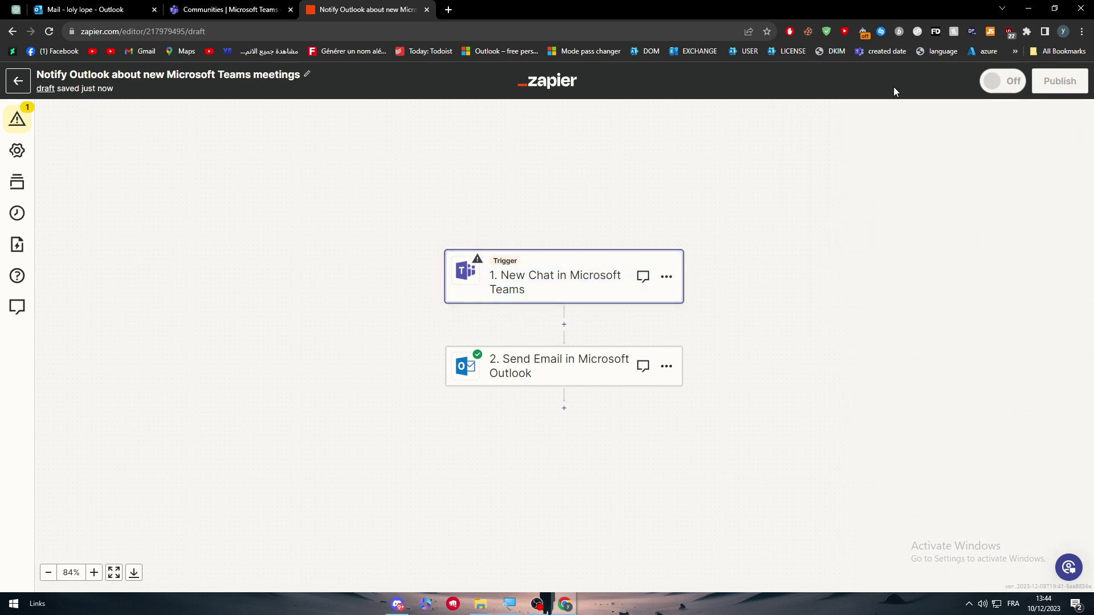